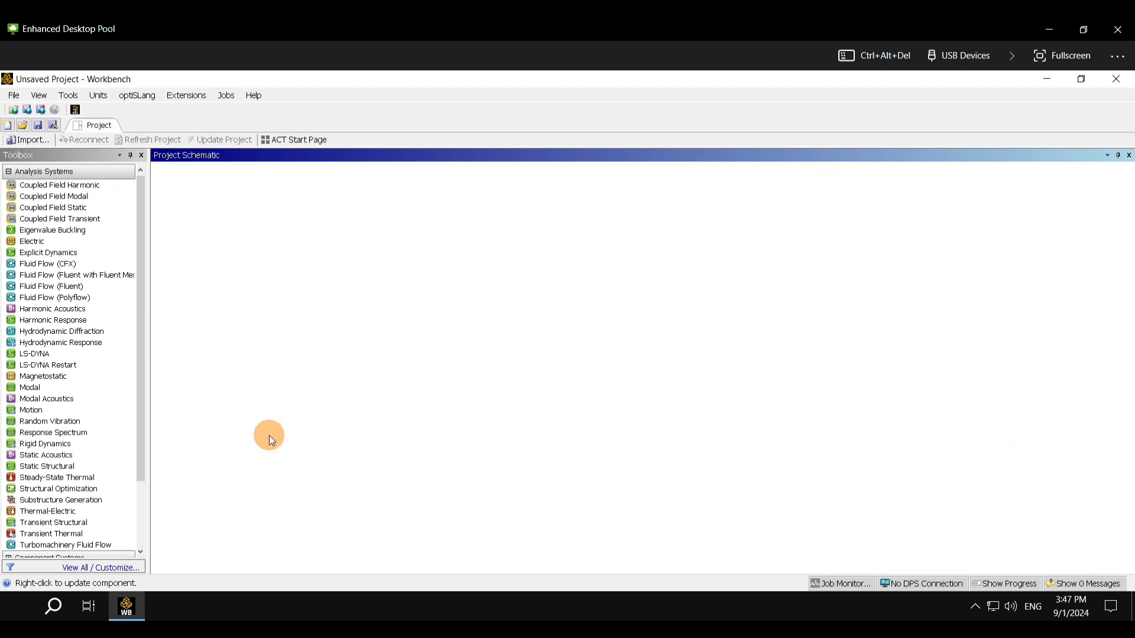
- Add a Static Structural analysis and browse the General Materials library in its Engineering Data
{"action": "double_click", "coordinate": [58, 467]}
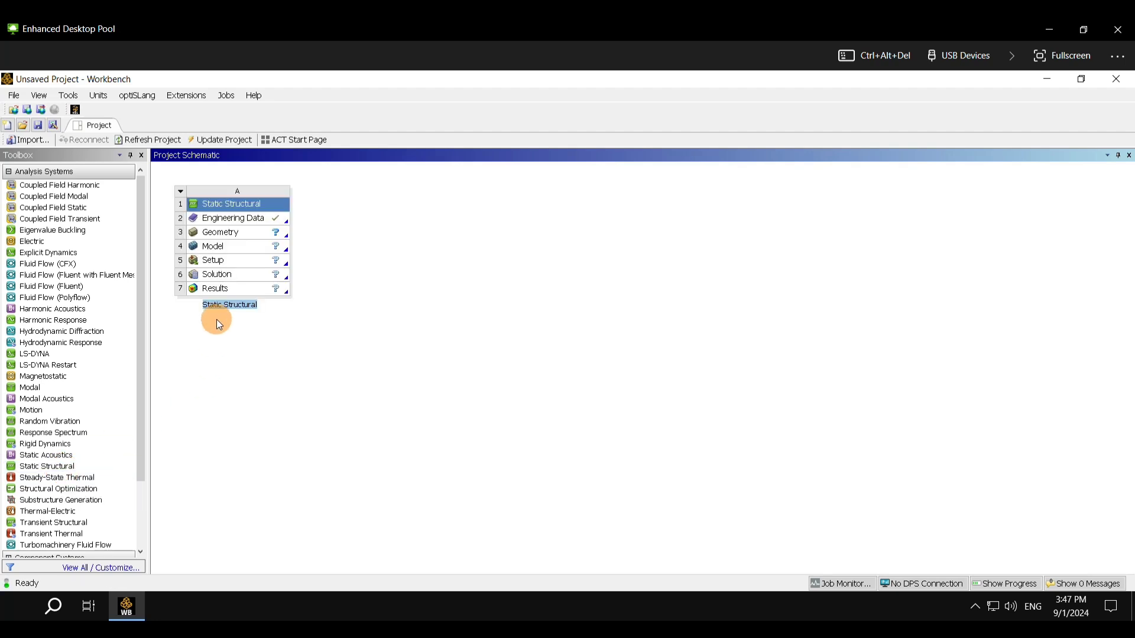
{"action": "double_click", "coordinate": [245, 222]}
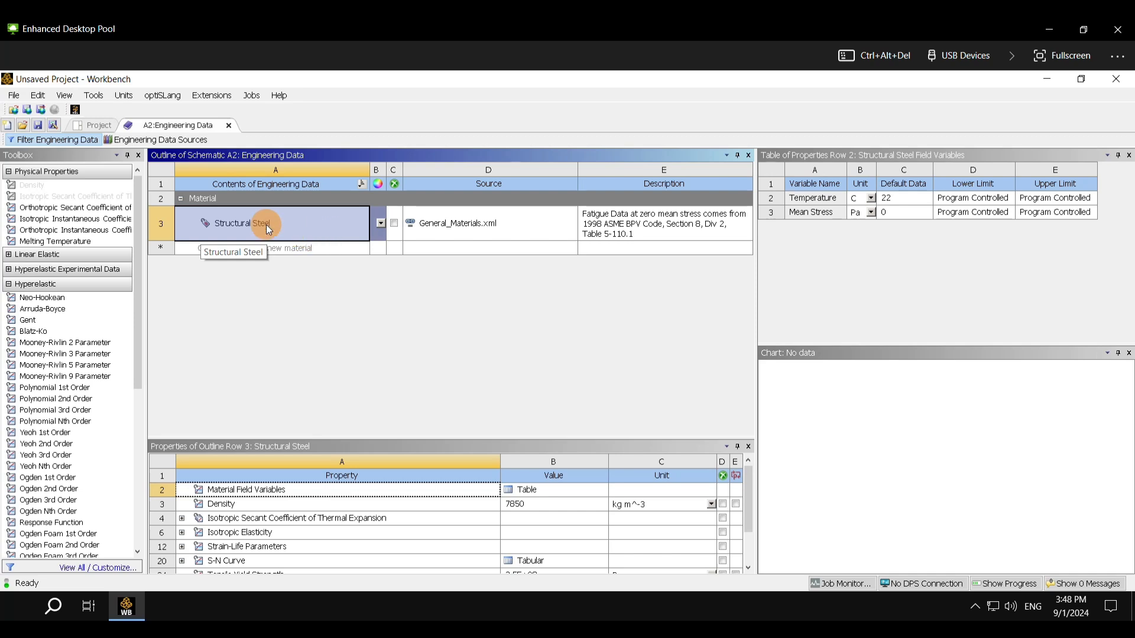
{"action": "left_click", "coordinate": [143, 143]}
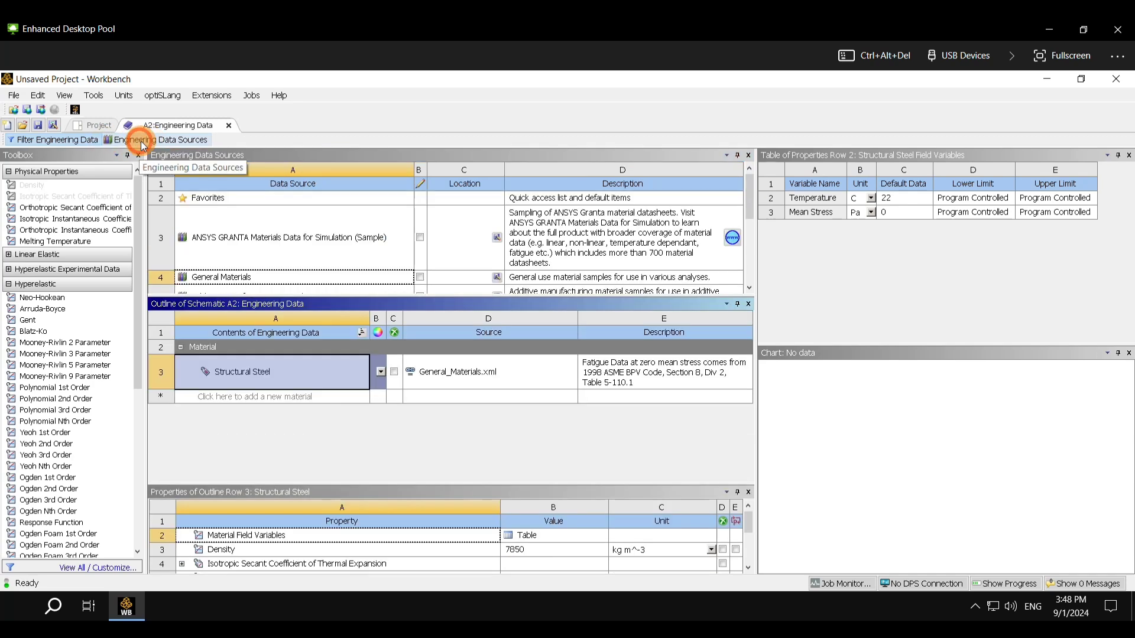
{"action": "left_click", "coordinate": [210, 279]}
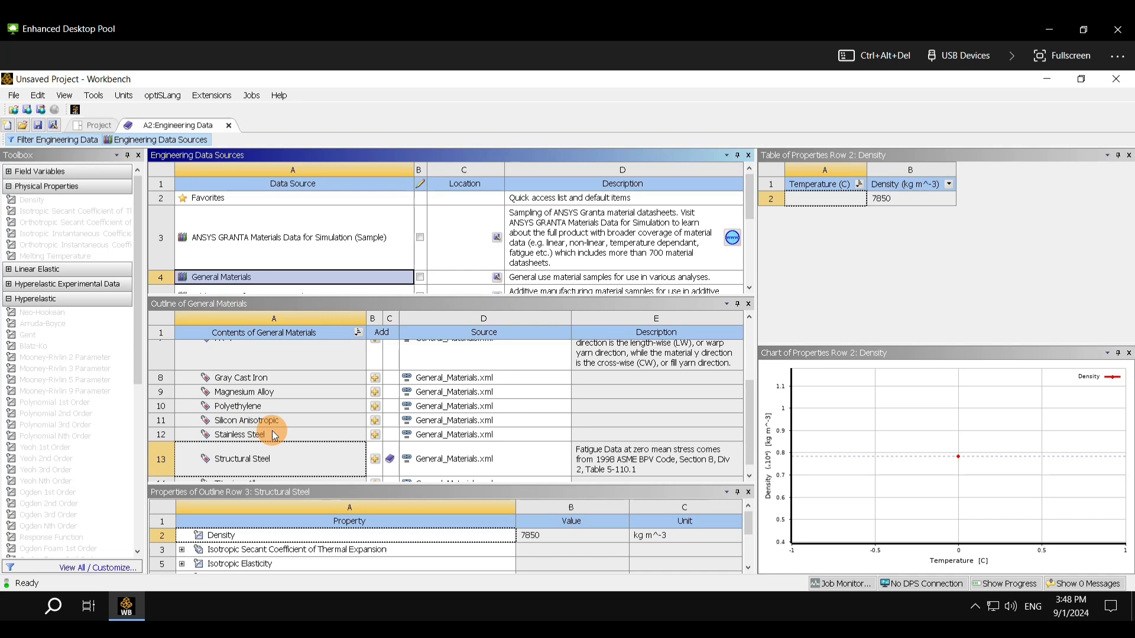
- Add Aluminum Alloy to the project materials and delete Structural Steel
{"action": "scroll", "coordinate": [271, 430], "scroll_direction": "up", "scroll_amount": 3}
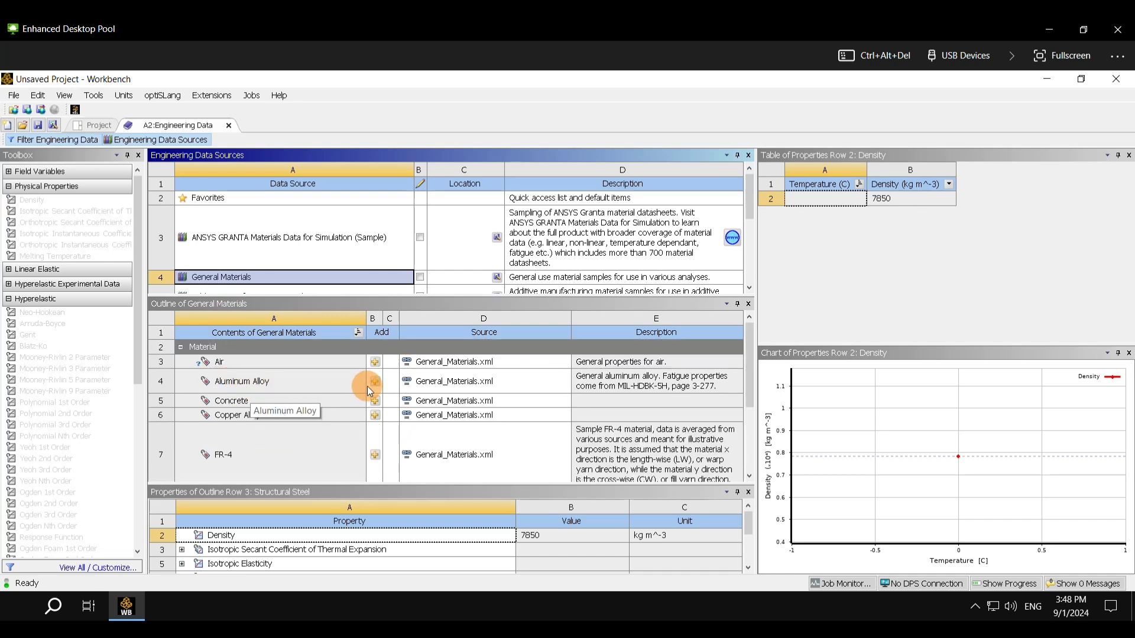
{"action": "left_click", "coordinate": [375, 390]}
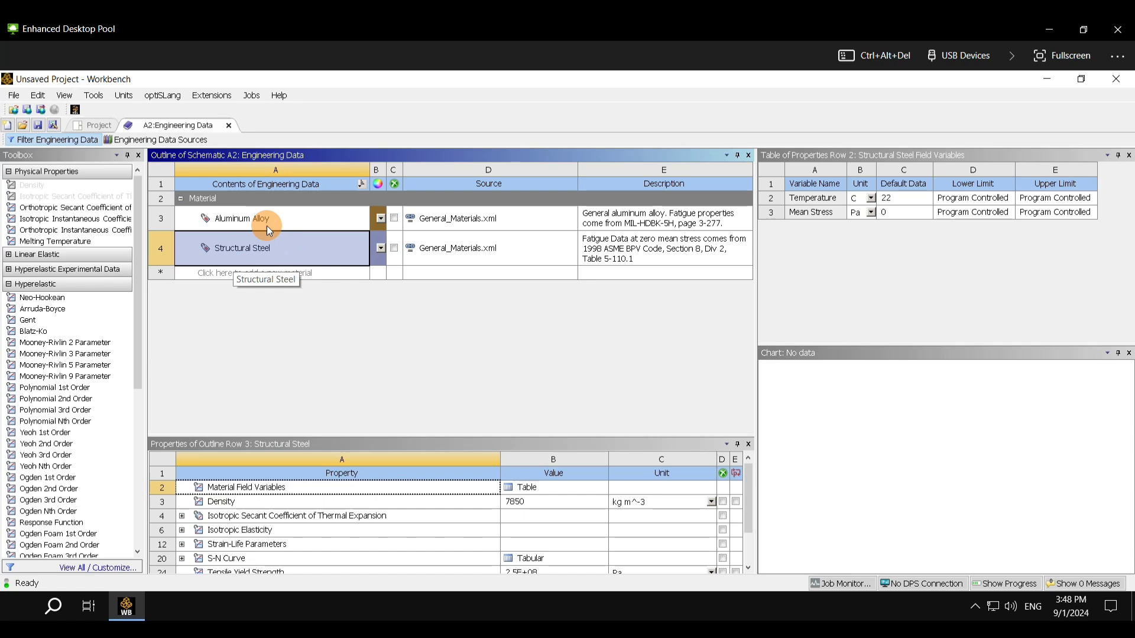
{"action": "right_click", "coordinate": [240, 245]}
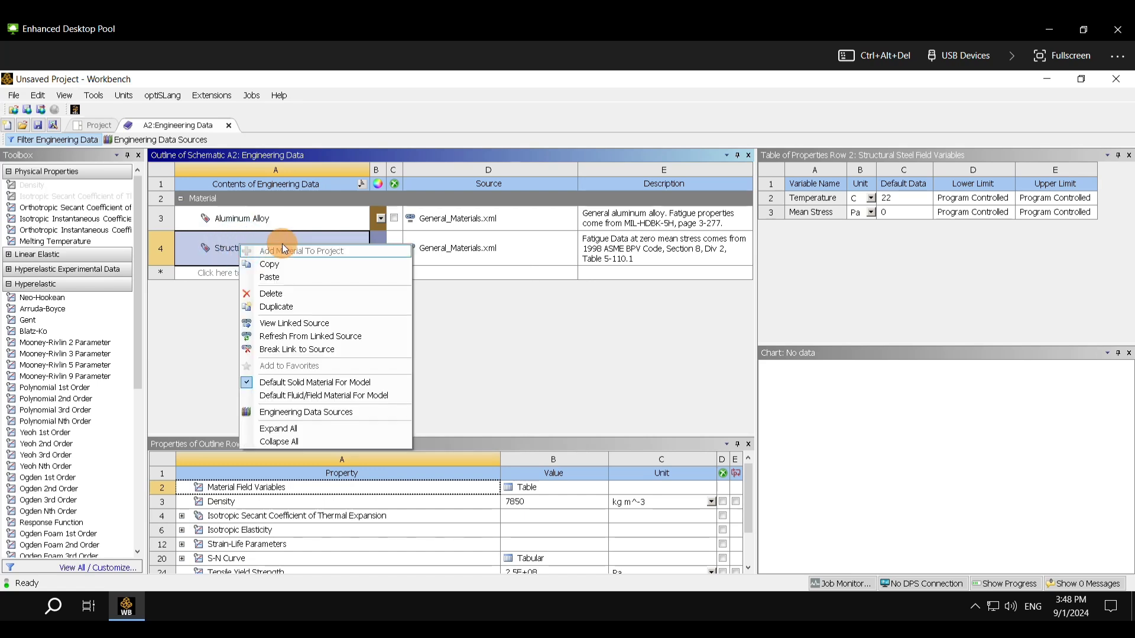
{"action": "left_click", "coordinate": [270, 293]}
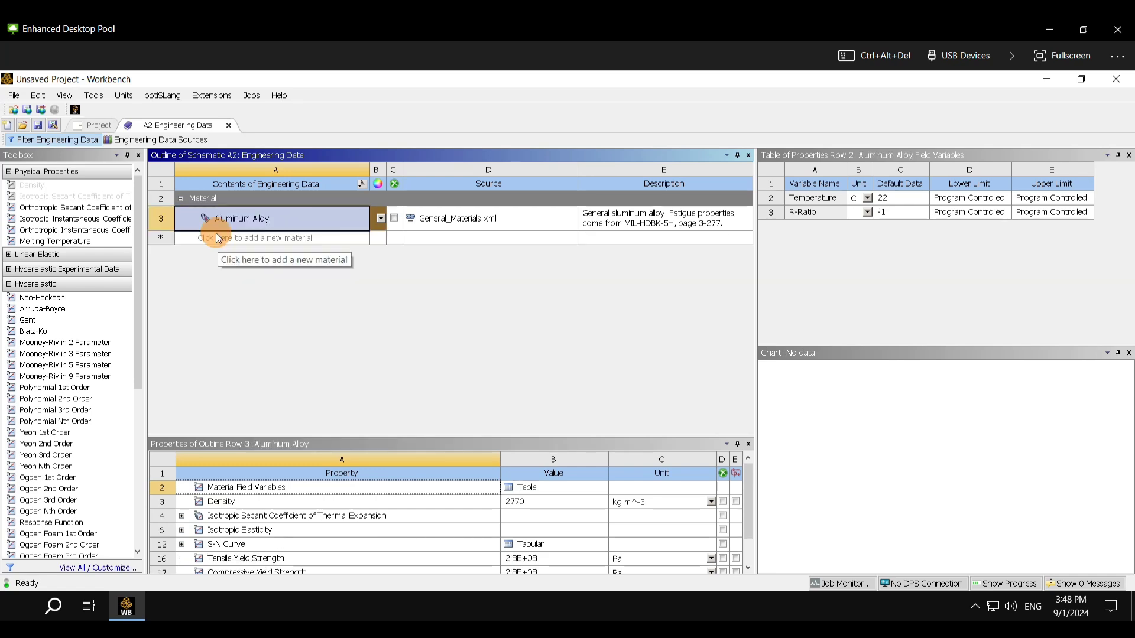
- Insert a380-section-clean3.IGS into the analysis geometry through Discovery, then minimize Discovery
{"action": "left_click", "coordinate": [83, 127]}
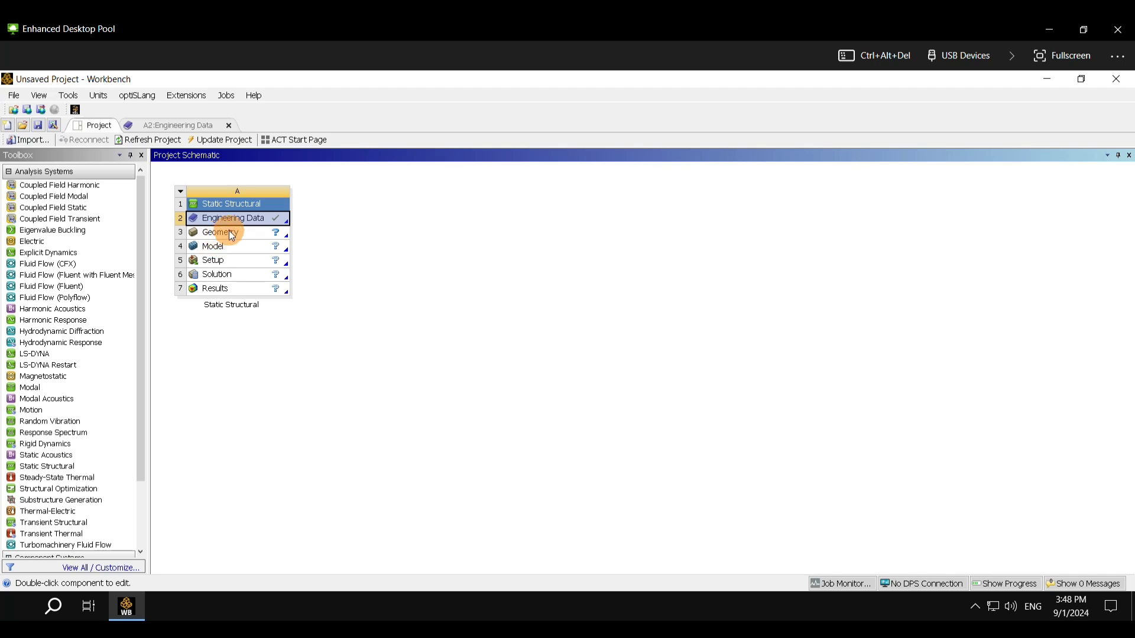
{"action": "double_click", "coordinate": [233, 235]}
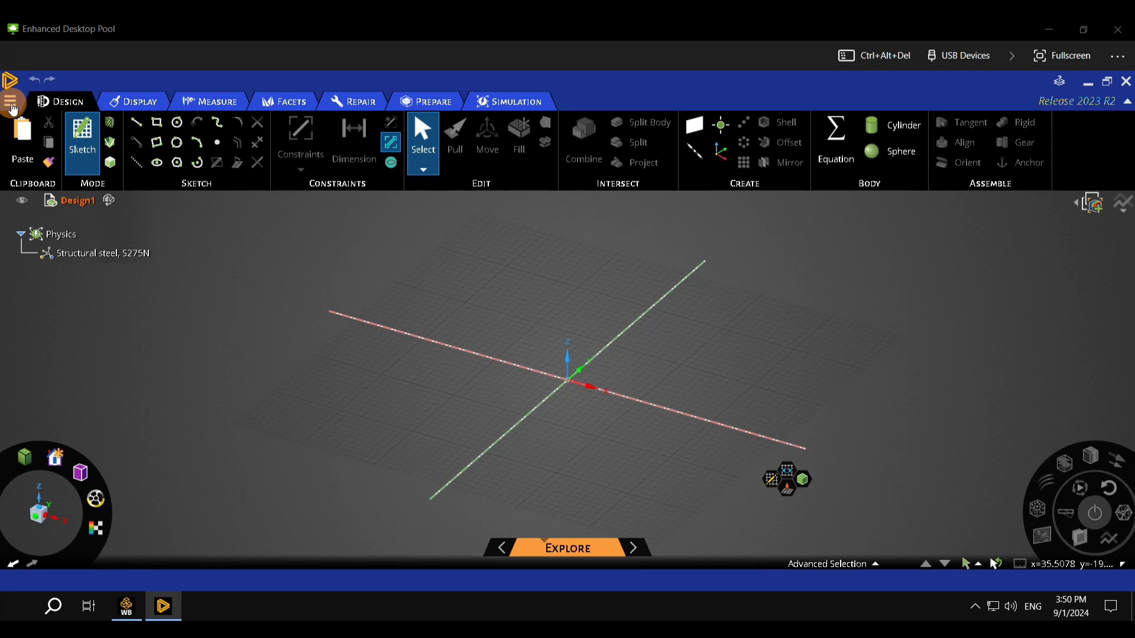
{"action": "left_click", "coordinate": [12, 105]}
{"action": "left_click", "coordinate": [57, 241]}
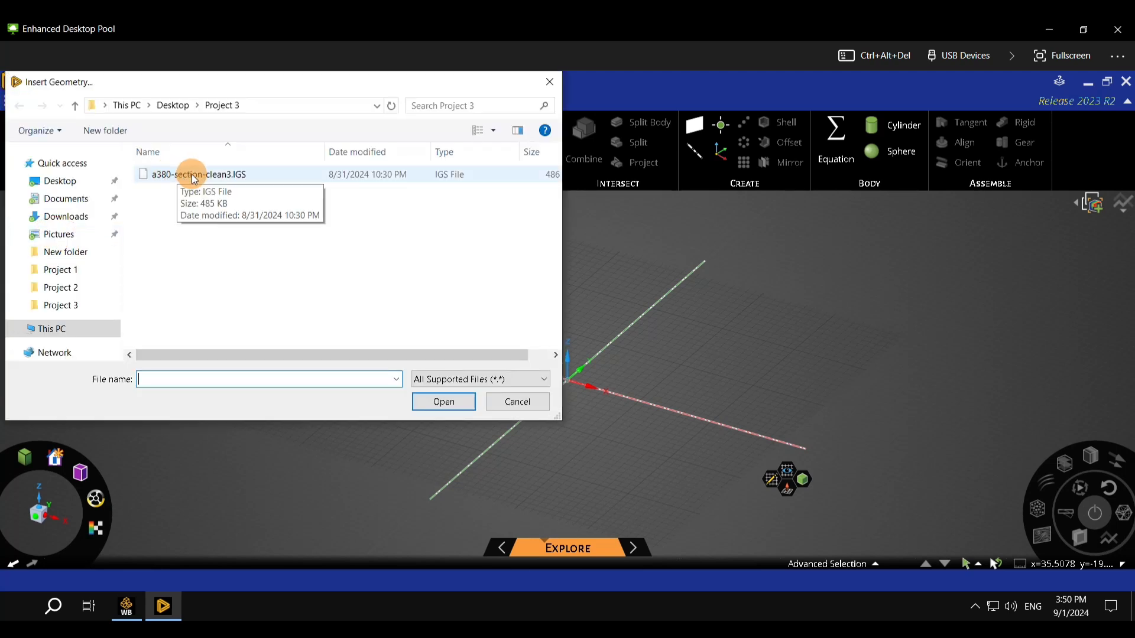
{"action": "left_click", "coordinate": [275, 179]}
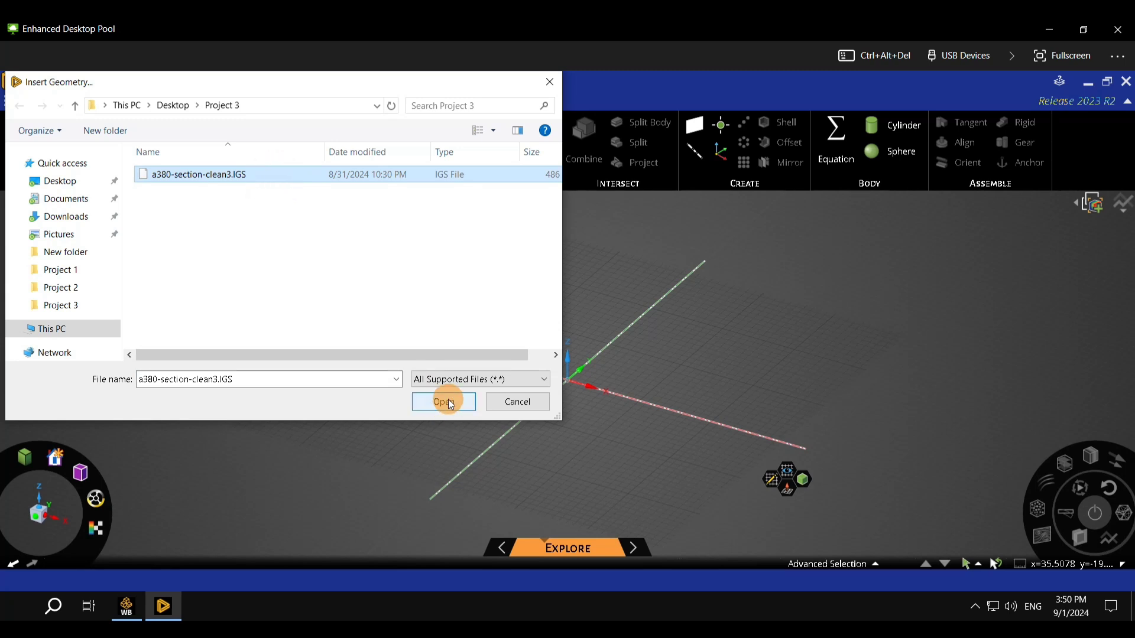
{"action": "left_click", "coordinate": [447, 402]}
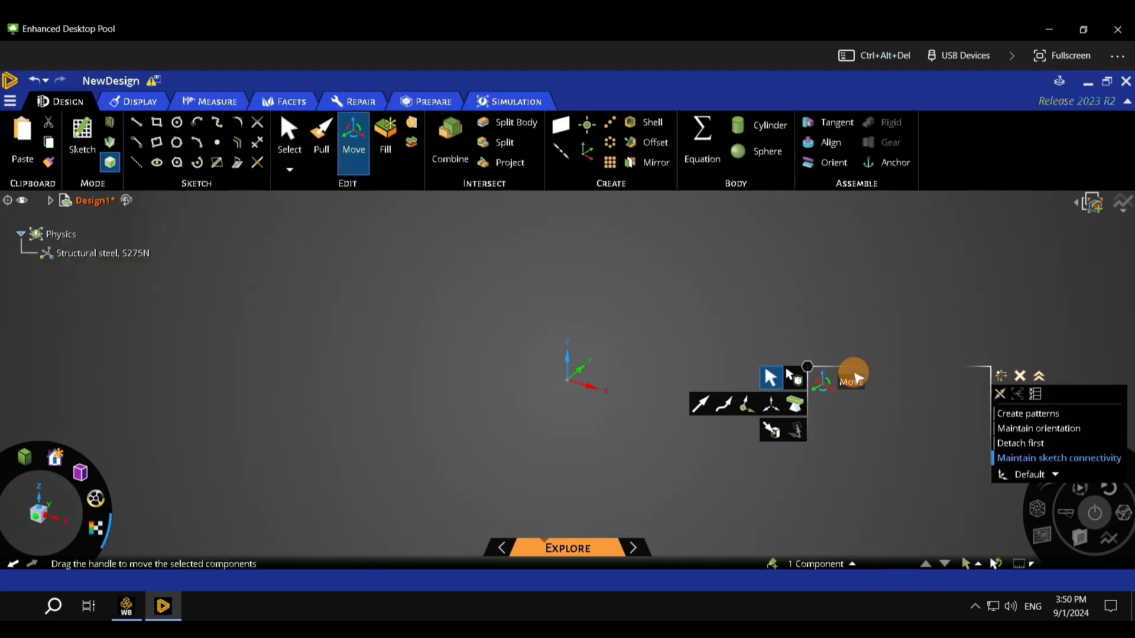
{"action": "left_click", "coordinate": [1088, 81]}
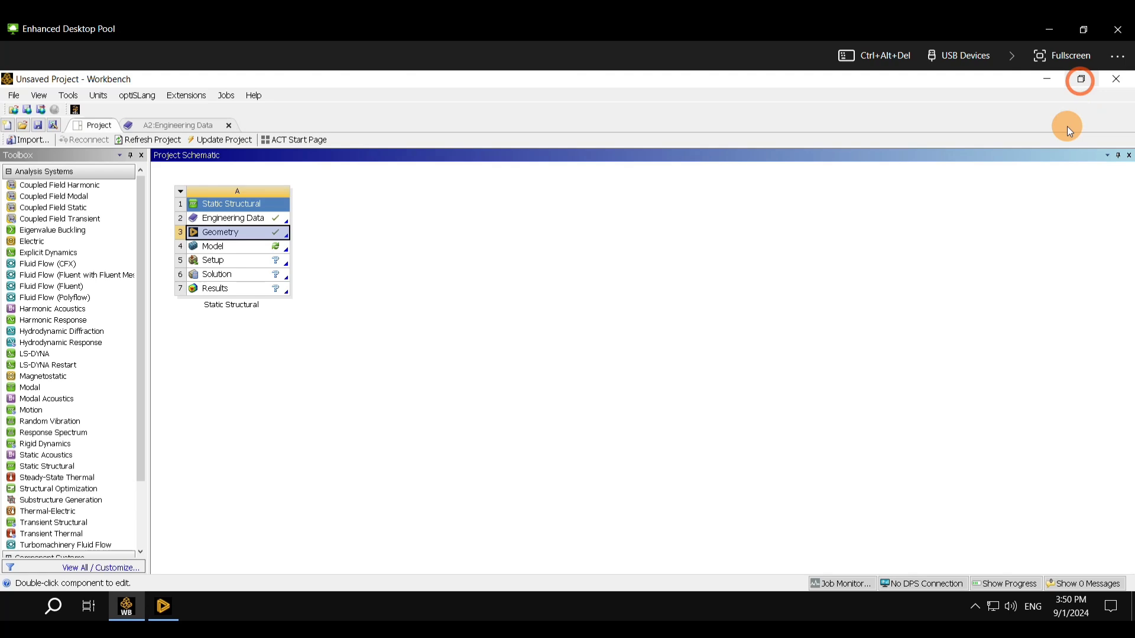
- Launch Mechanical from the Model cell and rotate the view of the a380-section-clean3 panel
{"action": "double_click", "coordinate": [212, 248]}
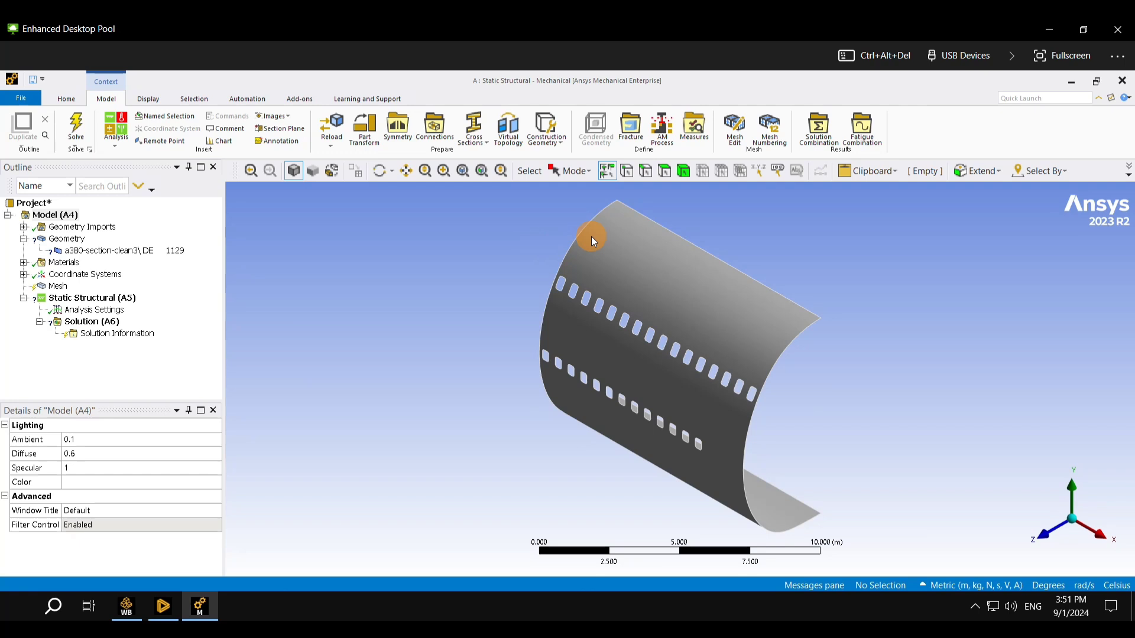
{"action": "middle_click_drag", "start_coordinate": [552, 321], "coordinate": [773, 264]}
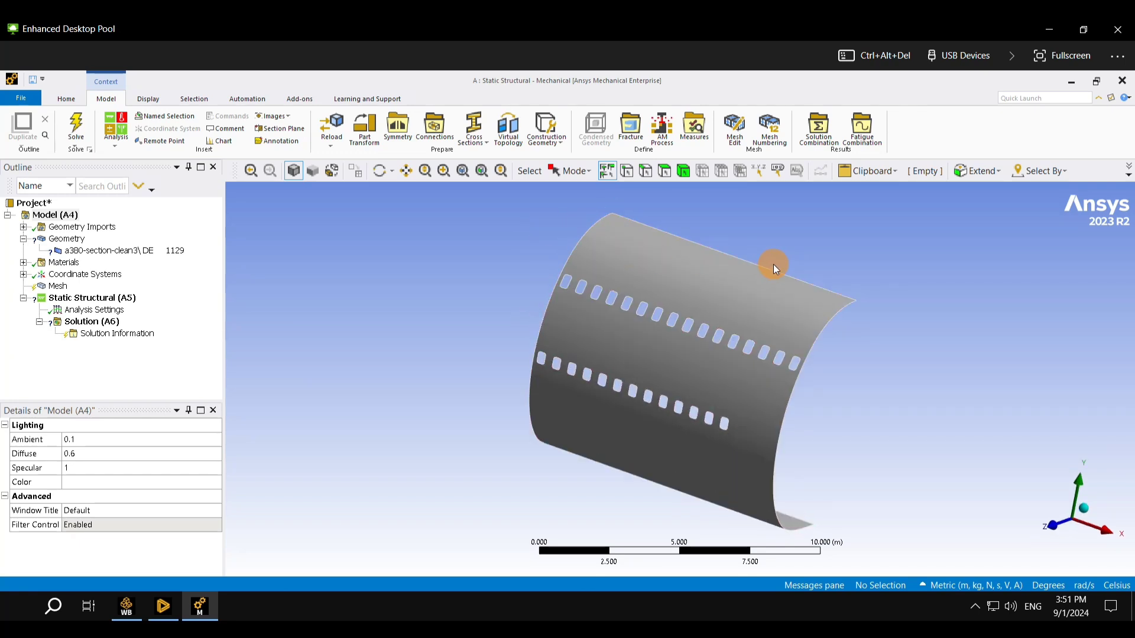
- Give the fuselage body a 0.01 m shell thickness and assign it Aluminum Alloy
{"action": "left_click", "coordinate": [110, 253]}
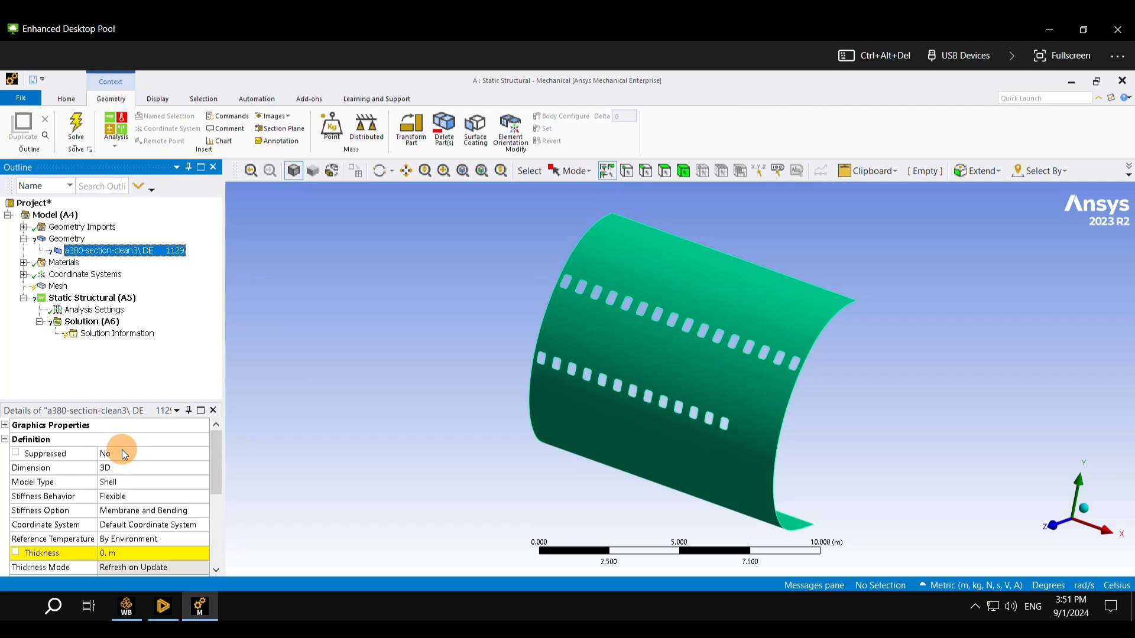
{"action": "scroll", "coordinate": [121, 452], "scroll_direction": "down", "scroll_amount": 1}
{"action": "left_click", "coordinate": [102, 510]}
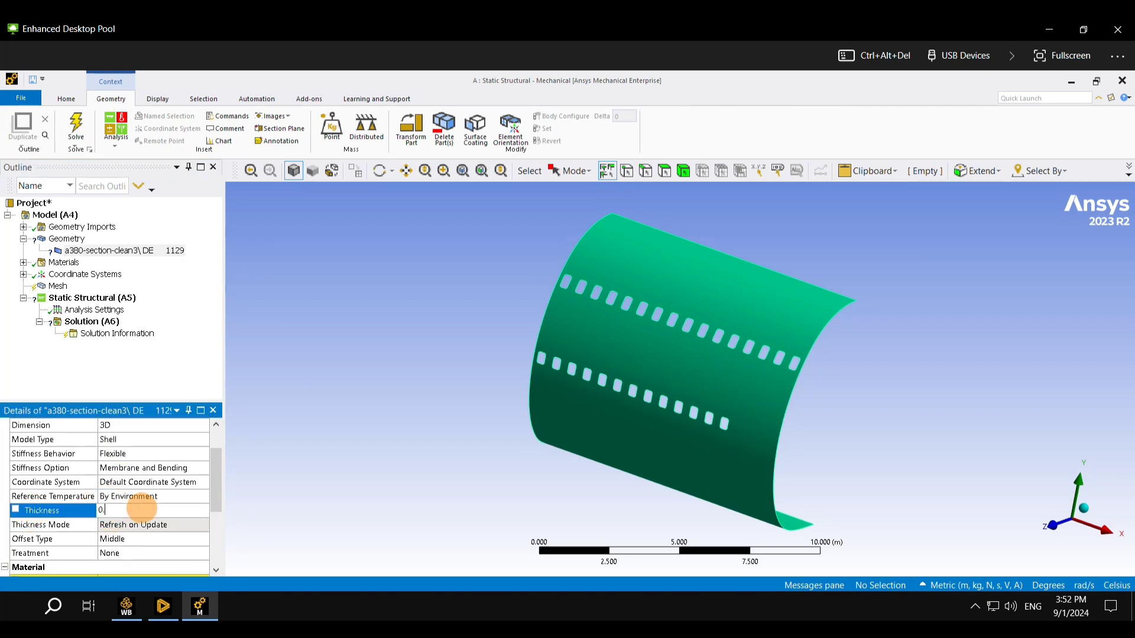
{"action": "key", "text": "Return"}
{"action": "scroll", "coordinate": [201, 438], "scroll_direction": "down", "scroll_amount": 2}
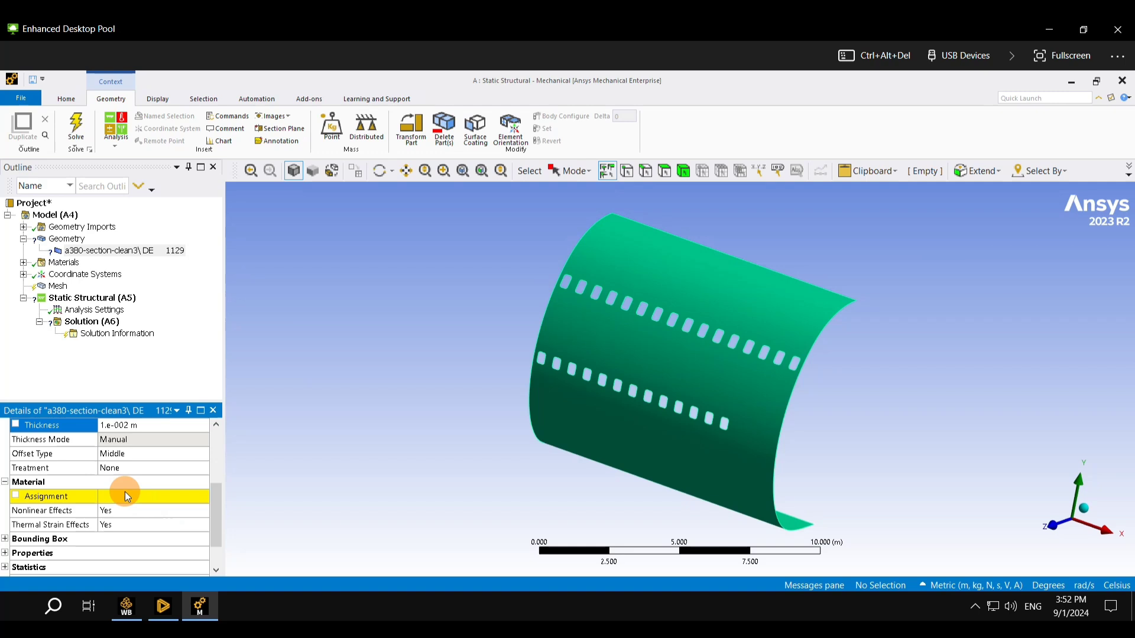
{"action": "left_click", "coordinate": [109, 497]}
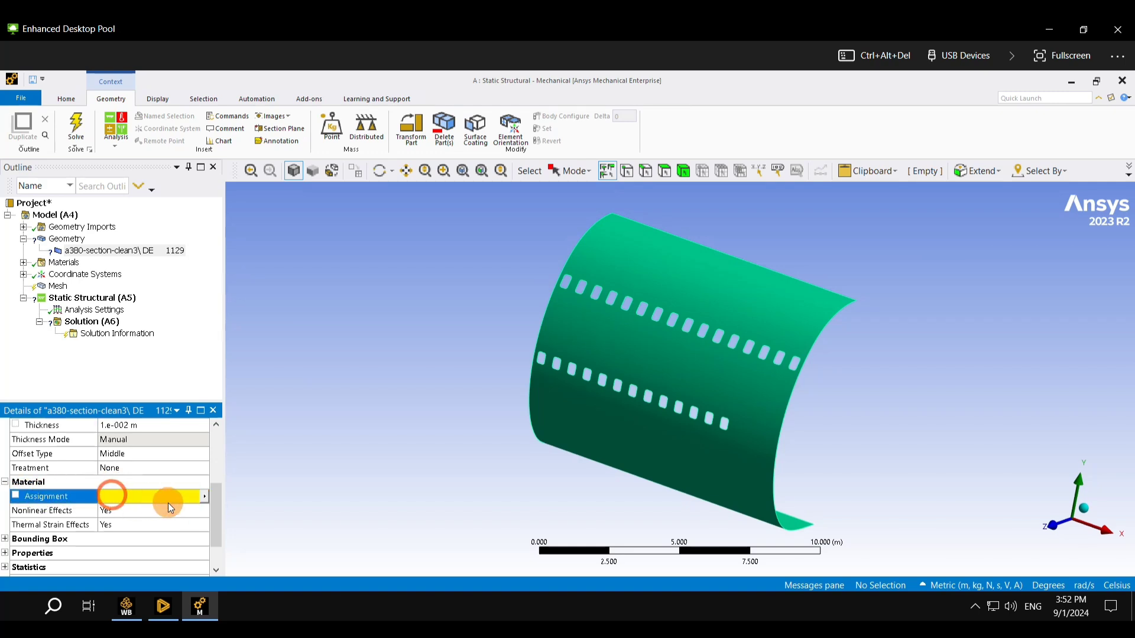
{"action": "left_click", "coordinate": [202, 500]}
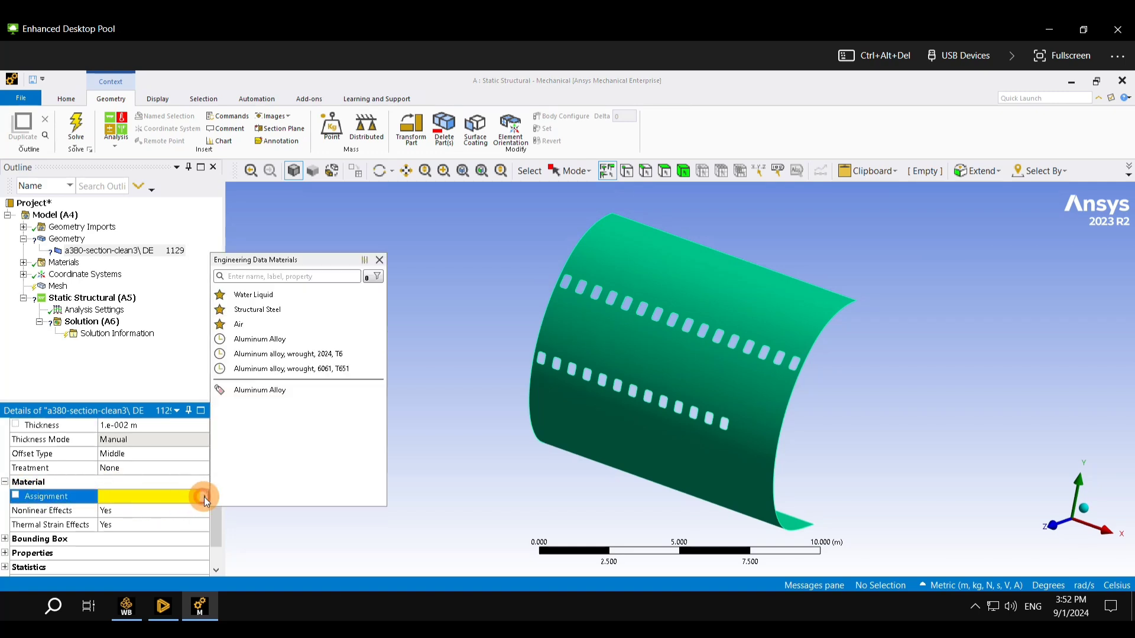
{"action": "left_click", "coordinate": [256, 342]}
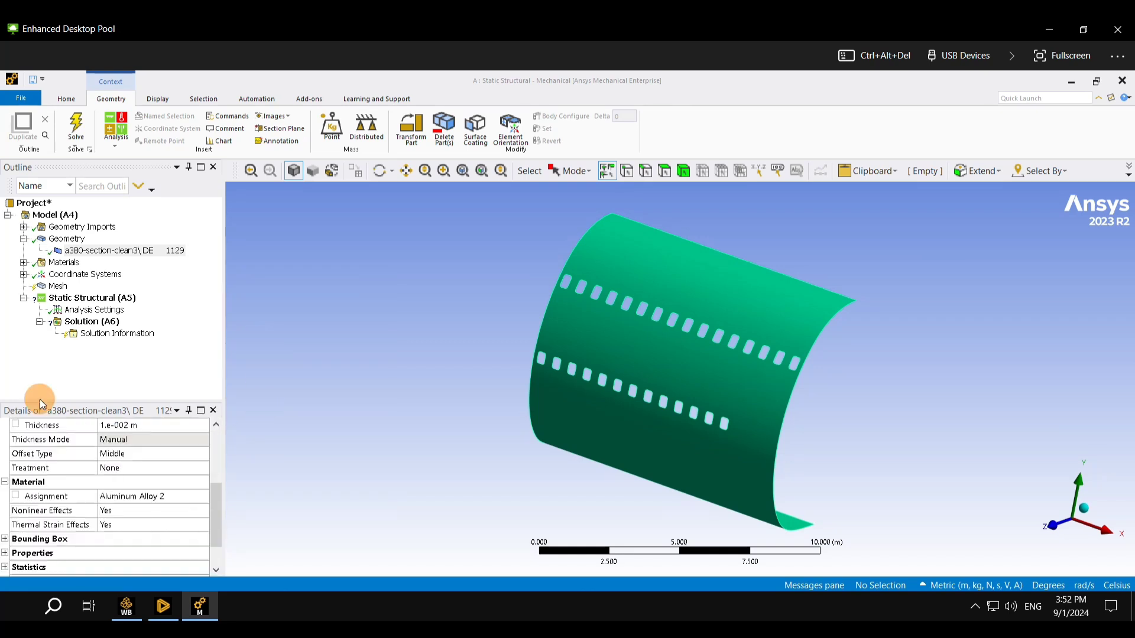
- Set the mesh element order to Quadratic
{"action": "left_click", "coordinate": [56, 288]}
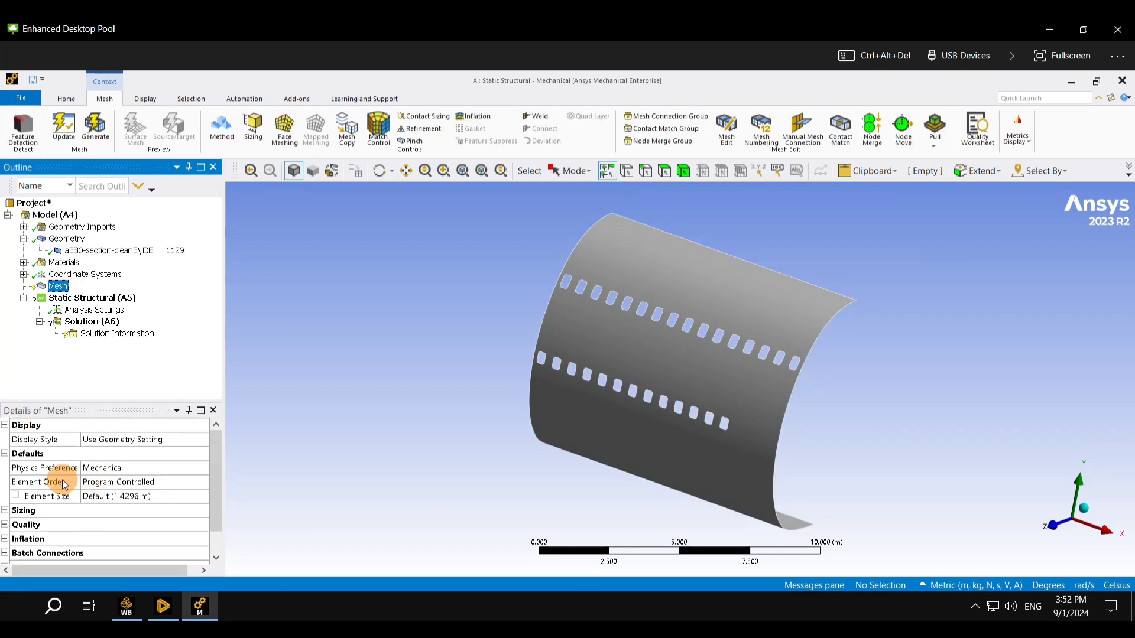
{"action": "left_click", "coordinate": [152, 482]}
{"action": "left_click", "coordinate": [204, 483]}
{"action": "left_click", "coordinate": [136, 518]}
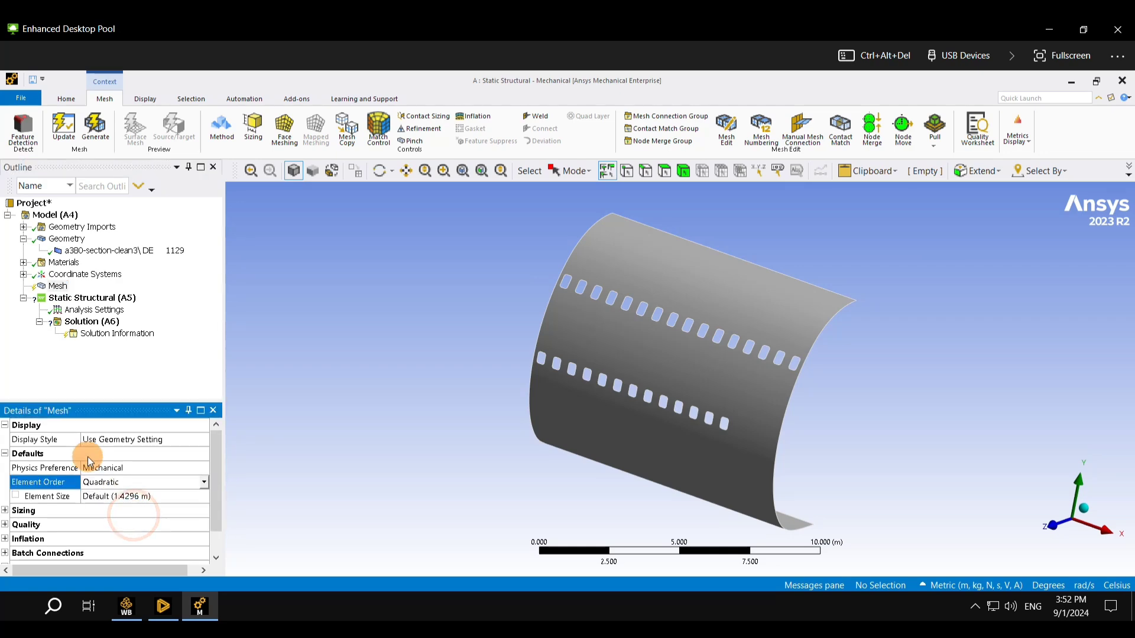
- Generate the mesh and orbit it to inspect side-on and oblique views
{"action": "left_click", "coordinate": [95, 127]}
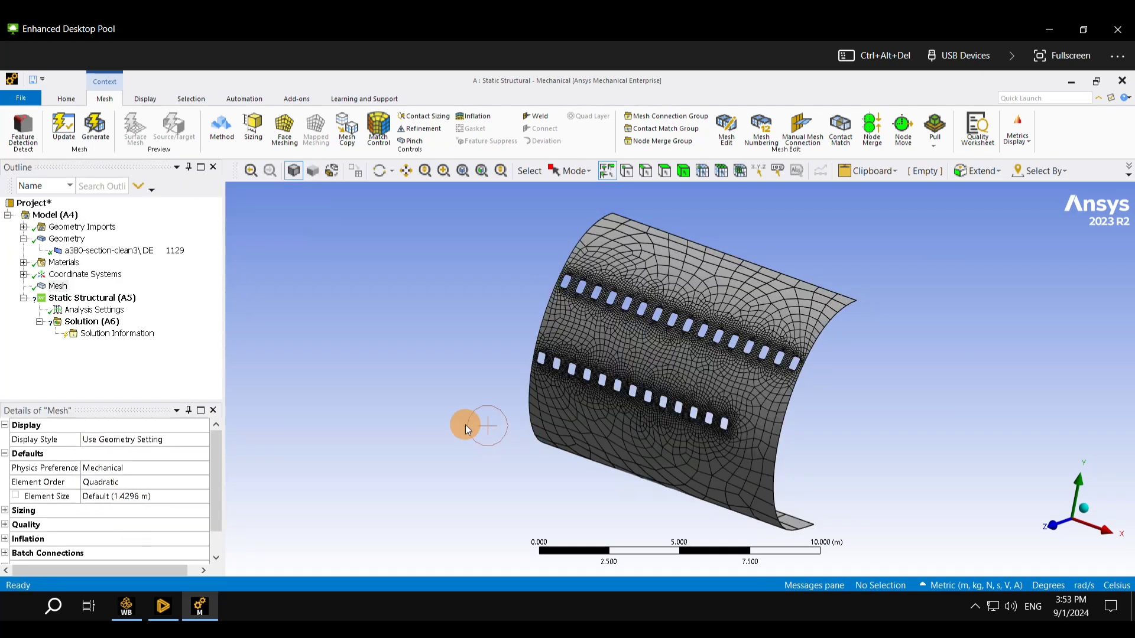
{"action": "middle_click_drag", "start_coordinate": [410, 365], "coordinate": [160, 313]}
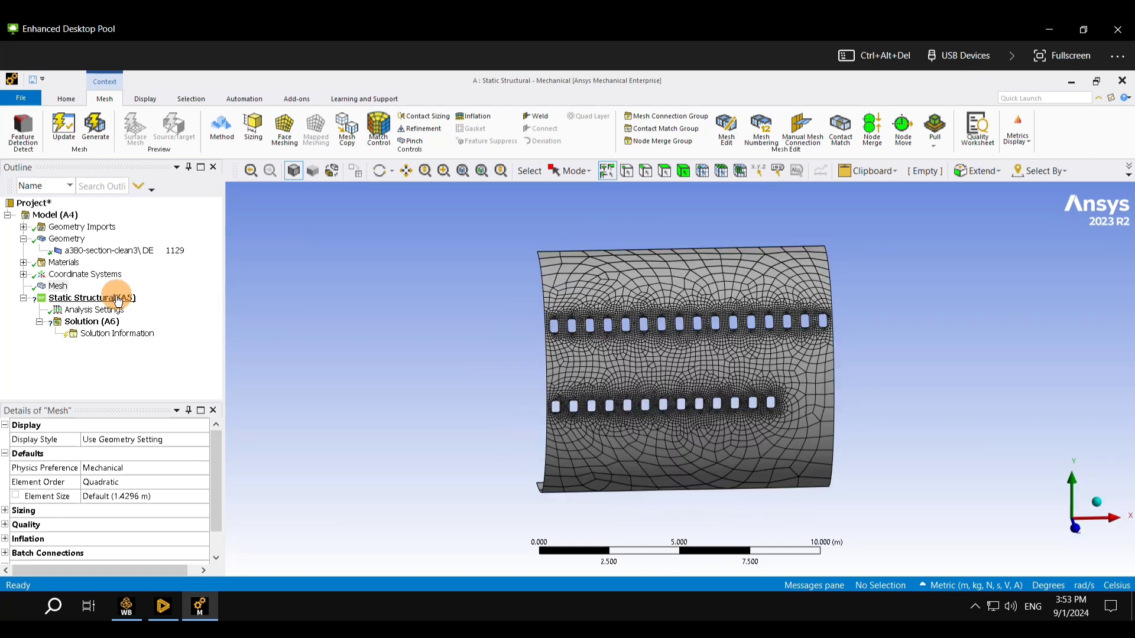
{"action": "middle_click_drag", "start_coordinate": [615, 321], "coordinate": [362, 312]}
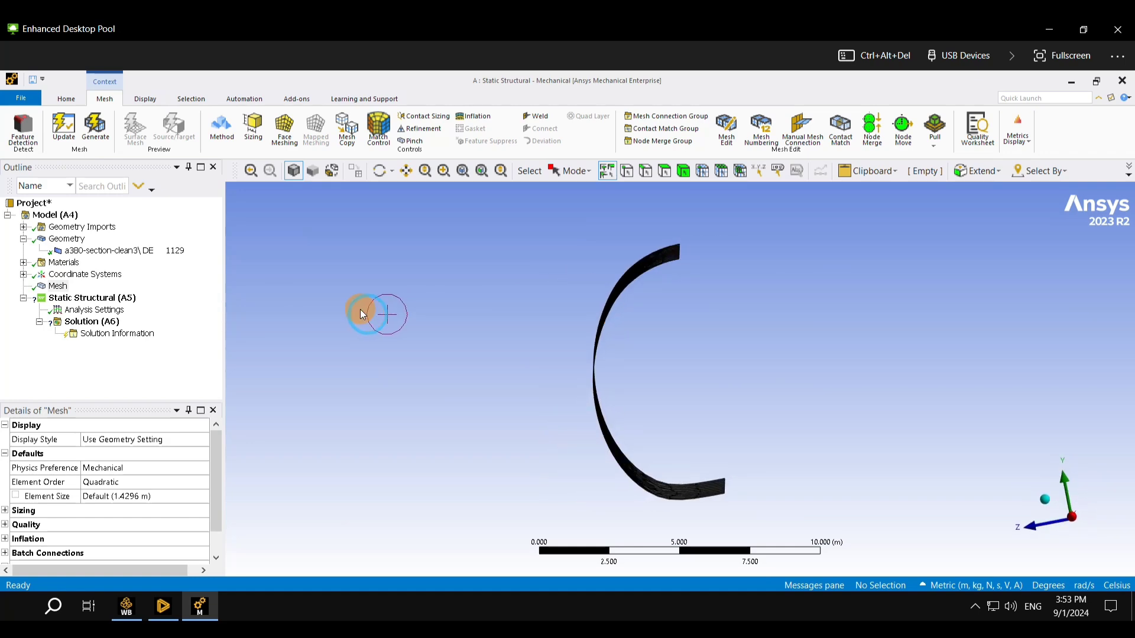
{"action": "middle_click_drag", "start_coordinate": [557, 309], "coordinate": [664, 317]}
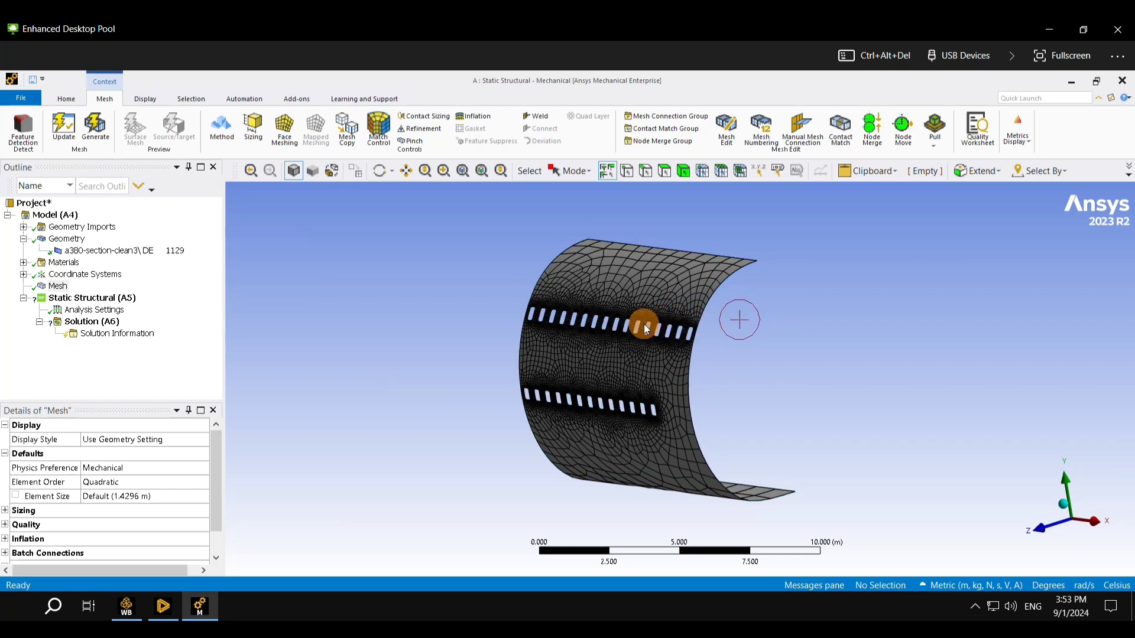
- Insert a Displacement support scoped to the shell's left curved edge
{"action": "right_click", "coordinate": [118, 305]}
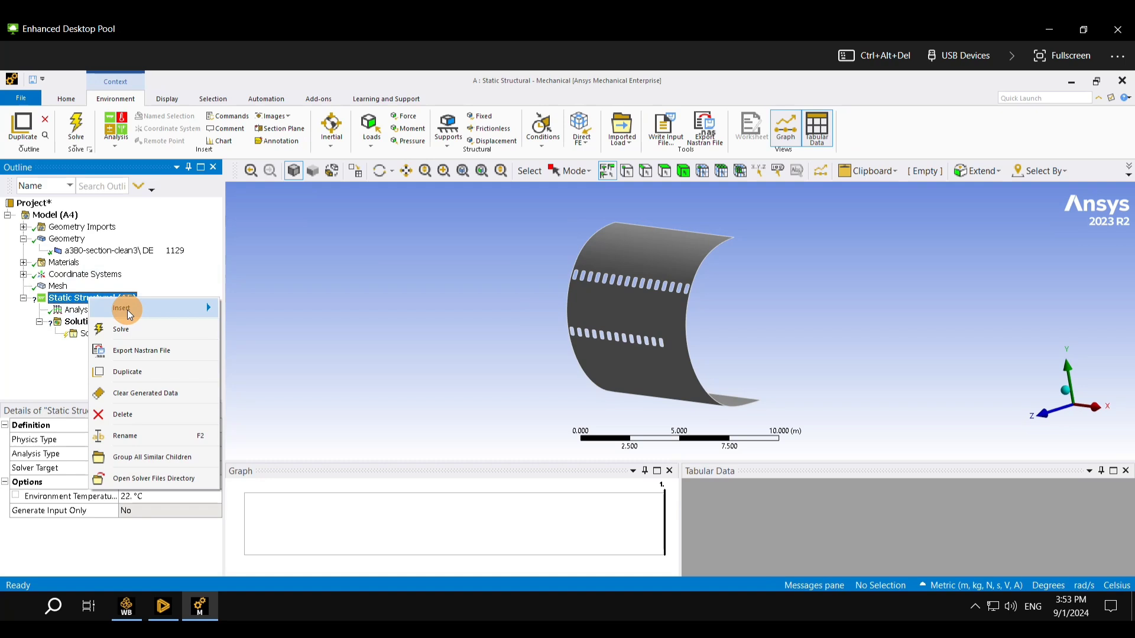
{"action": "mouse_move", "coordinate": [132, 314]}
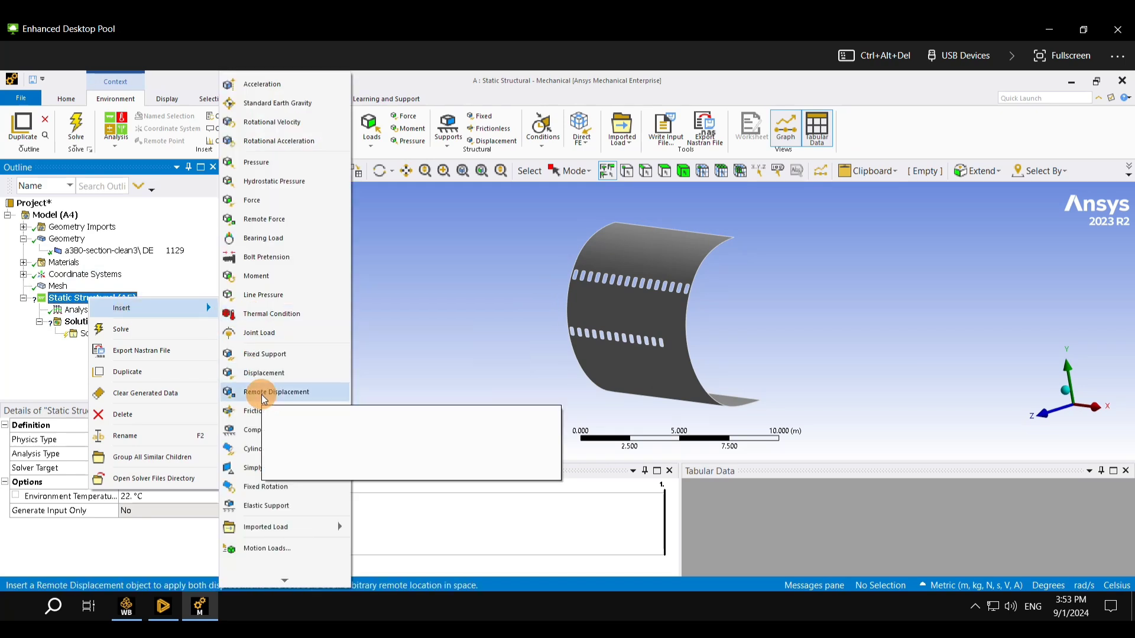
{"action": "left_click", "coordinate": [264, 373]}
{"action": "mouse_move", "coordinate": [402, 379]}
{"action": "middle_mouse_down"}
{"action": "mouse_move", "coordinate": [411, 387]}
{"action": "mouse_move", "coordinate": [392, 376]}
{"action": "middle_mouse_up"}
{"action": "left_click", "coordinate": [563, 362]}
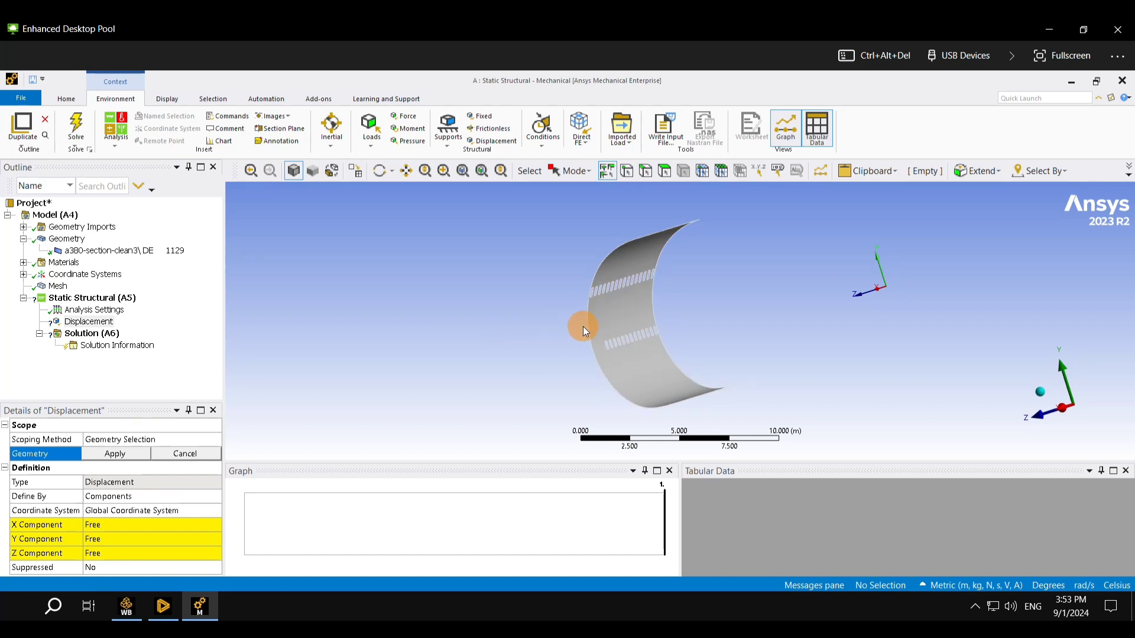
{"action": "mouse_move", "coordinate": [565, 343]}
{"action": "middle_mouse_down"}
{"action": "mouse_move", "coordinate": [691, 331]}
{"action": "mouse_move", "coordinate": [644, 339]}
{"action": "middle_mouse_up"}
{"action": "left_click", "coordinate": [586, 301]}
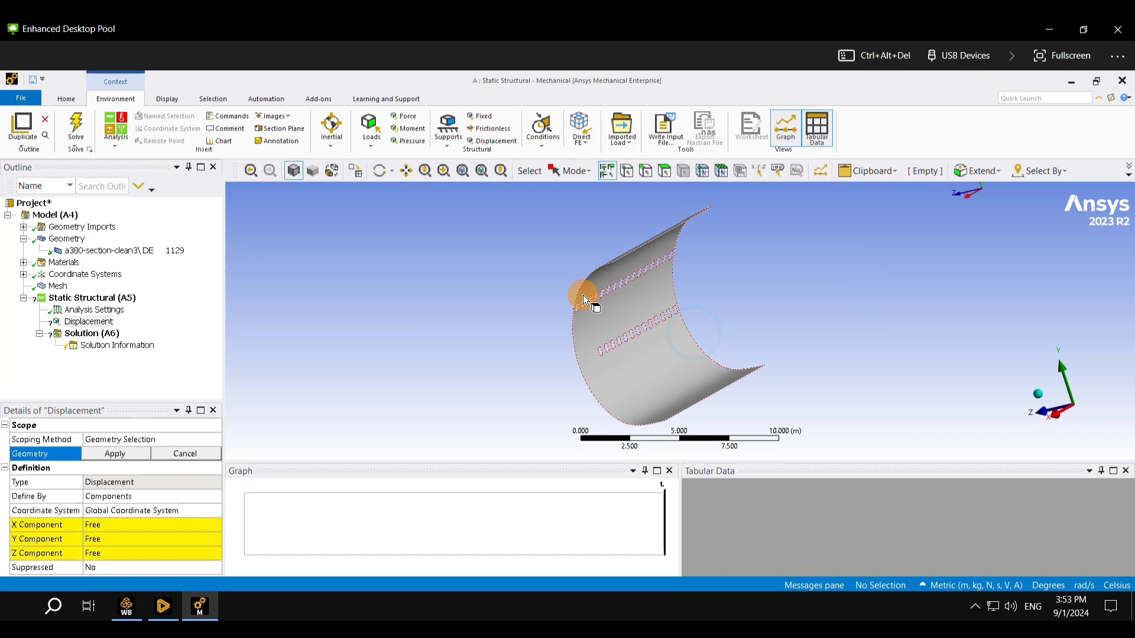
{"action": "mouse_move", "coordinate": [594, 283]}
{"action": "middle_mouse_down"}
{"action": "mouse_move", "coordinate": [532, 321]}
{"action": "mouse_move", "coordinate": [544, 314]}
{"action": "mouse_move", "coordinate": [585, 334]}
{"action": "mouse_move", "coordinate": [579, 325]}
{"action": "middle_mouse_up"}
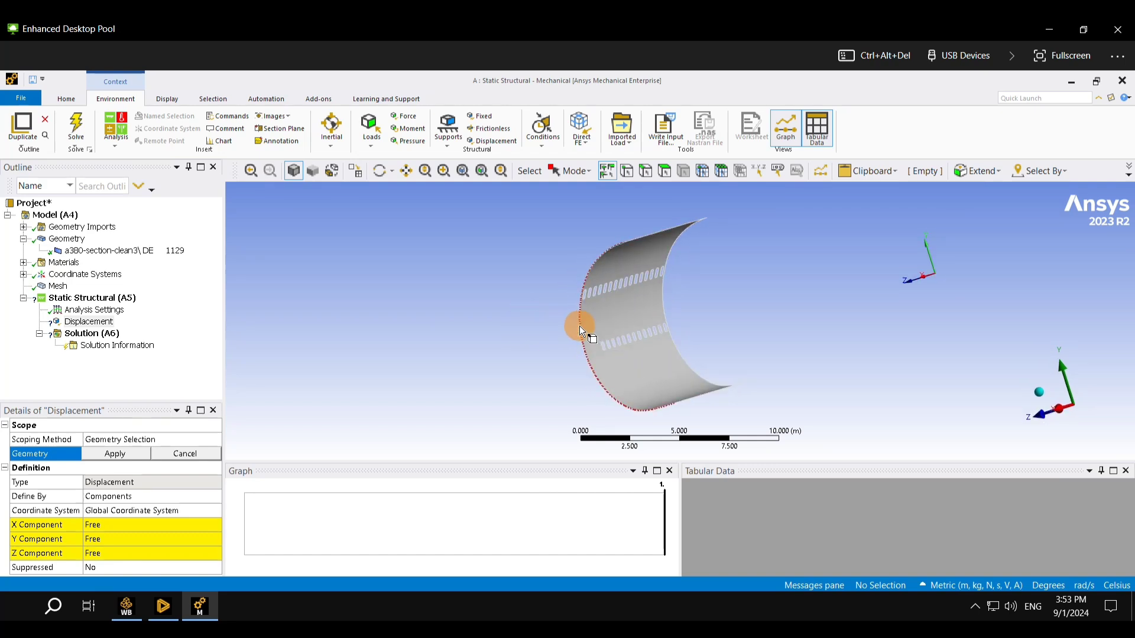
{"action": "left_click", "coordinate": [579, 325]}
{"action": "left_click", "coordinate": [116, 455]}
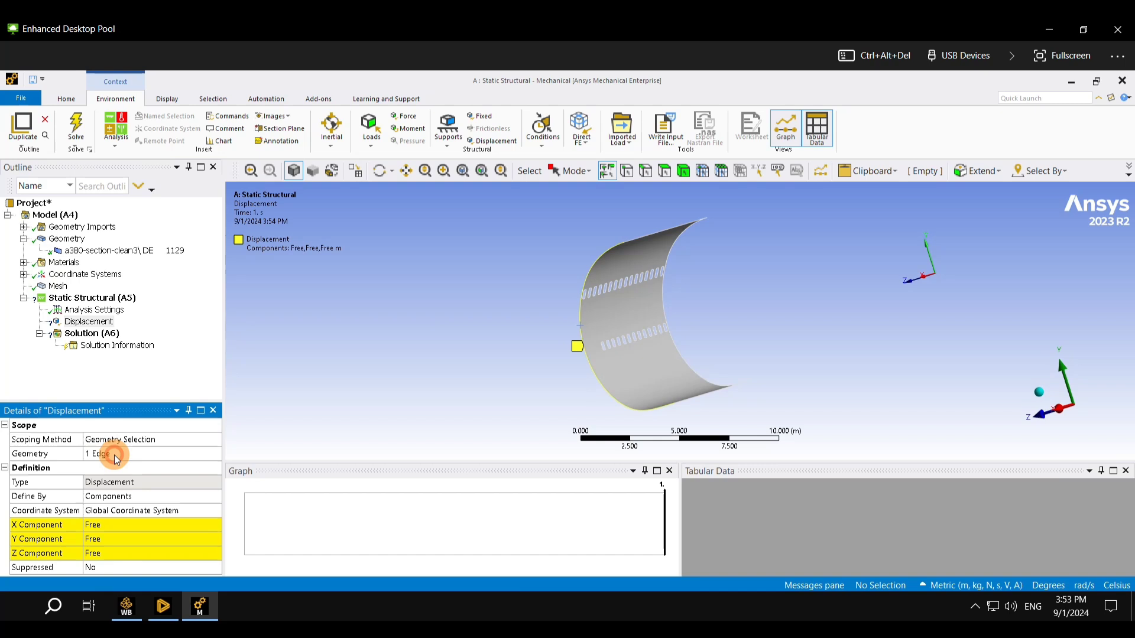
- Set the displacement's X component to 0 m, leaving Y and Z free
{"action": "middle_click_drag", "start_coordinate": [699, 329], "coordinate": [961, 238]}
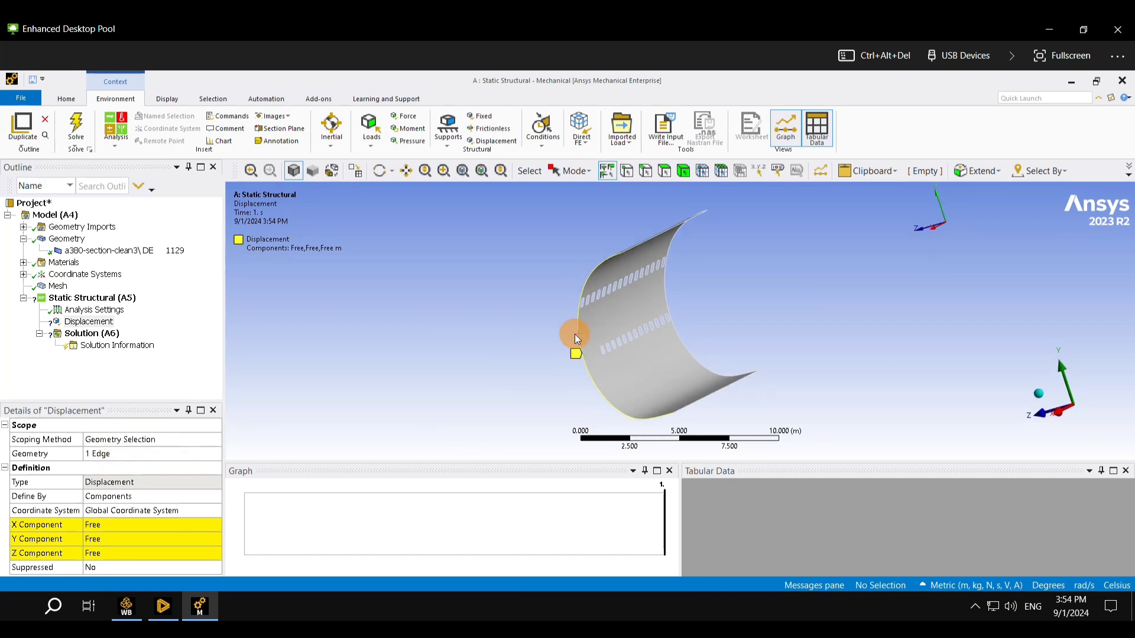
{"action": "mouse_move", "coordinate": [482, 348]}
{"action": "middle_mouse_down"}
{"action": "mouse_move", "coordinate": [482, 337]}
{"action": "mouse_move", "coordinate": [481, 347]}
{"action": "middle_mouse_up"}
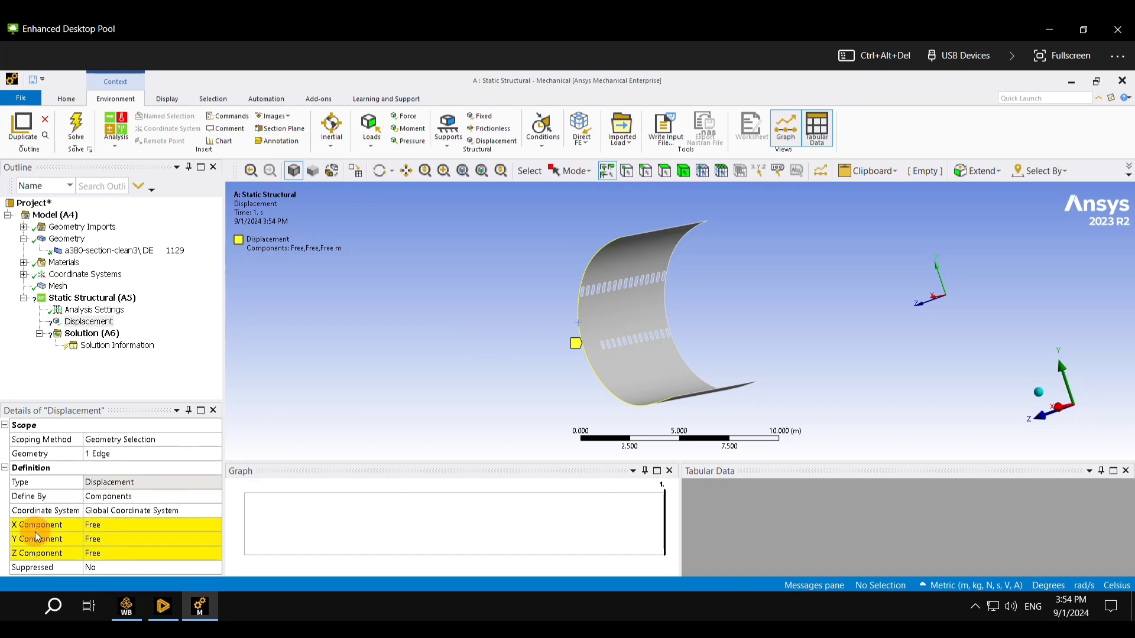
{"action": "left_click", "coordinate": [93, 525]}
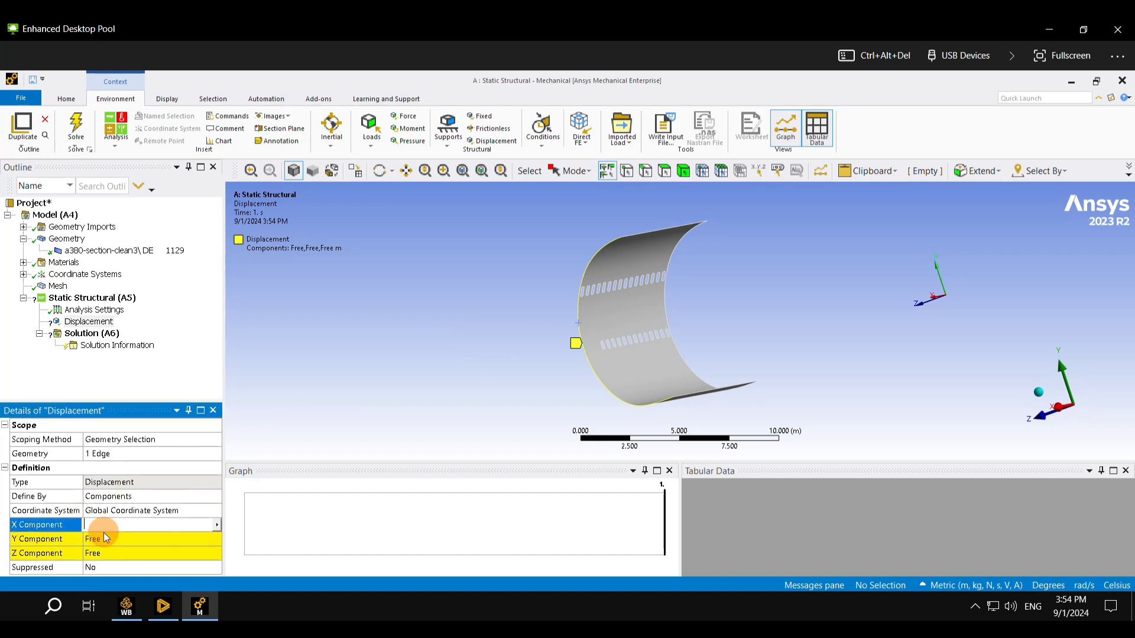
{"action": "type", "text": "0"}
{"action": "key", "text": "Return"}
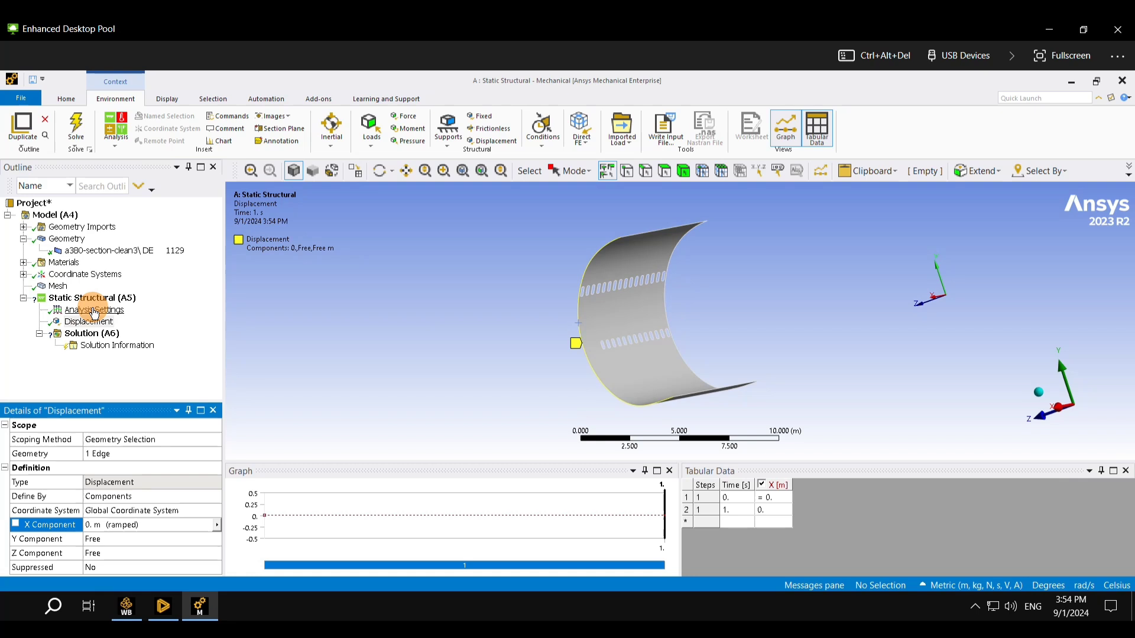
- Insert a Fixed Rotation support scoped to the shell's left curved edge
{"action": "right_click", "coordinate": [112, 298]}
{"action": "mouse_move", "coordinate": [171, 307]}
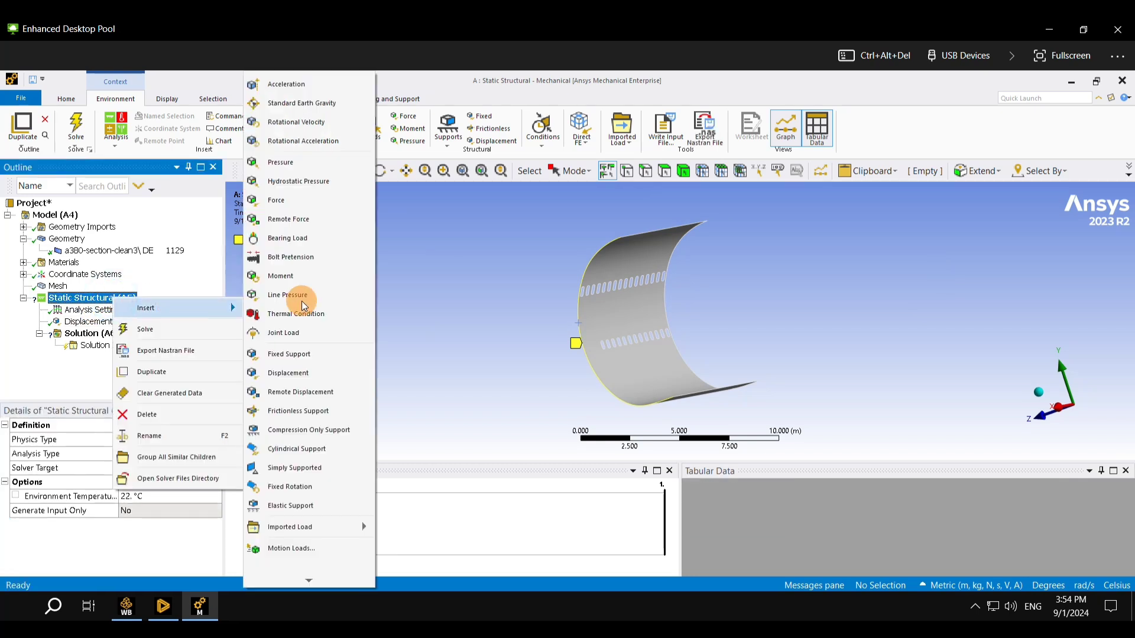
{"action": "left_click", "coordinate": [289, 487]}
{"action": "left_click", "coordinate": [576, 305]}
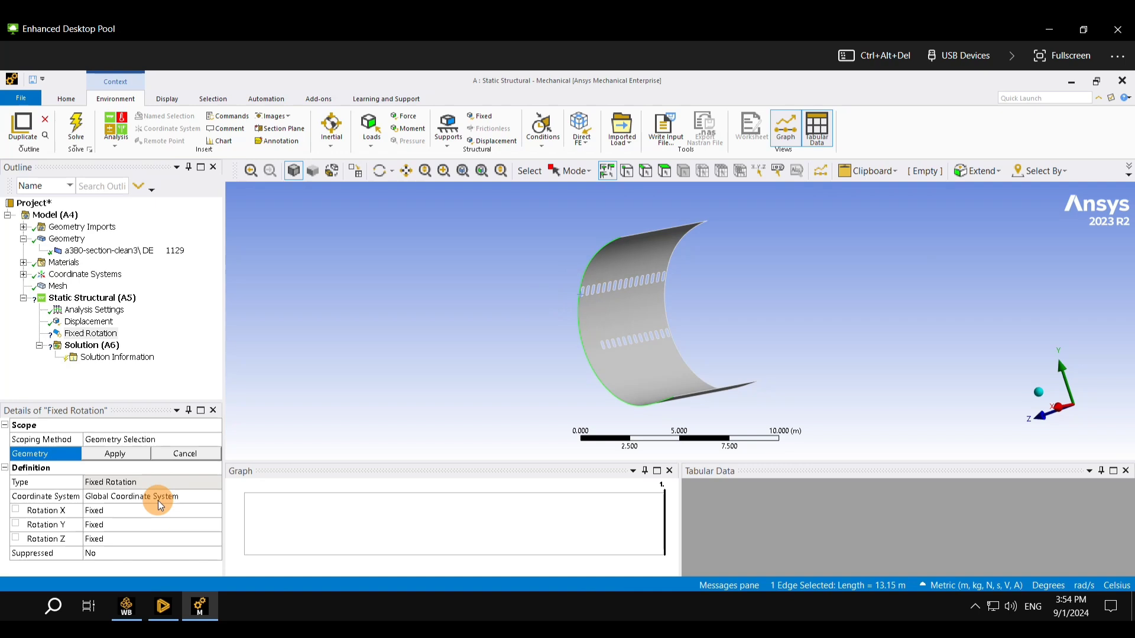
{"action": "left_click", "coordinate": [115, 454]}
- Set the fixed rotation's Rotation X to Free
{"action": "left_click", "coordinate": [117, 511]}
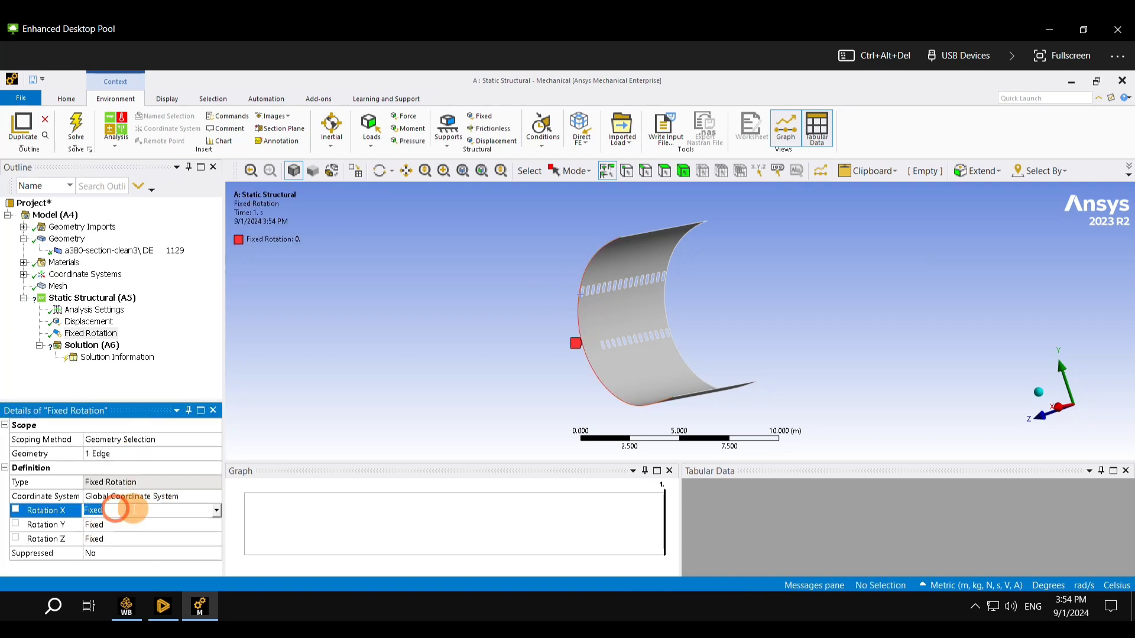
{"action": "left_click", "coordinate": [218, 512]}
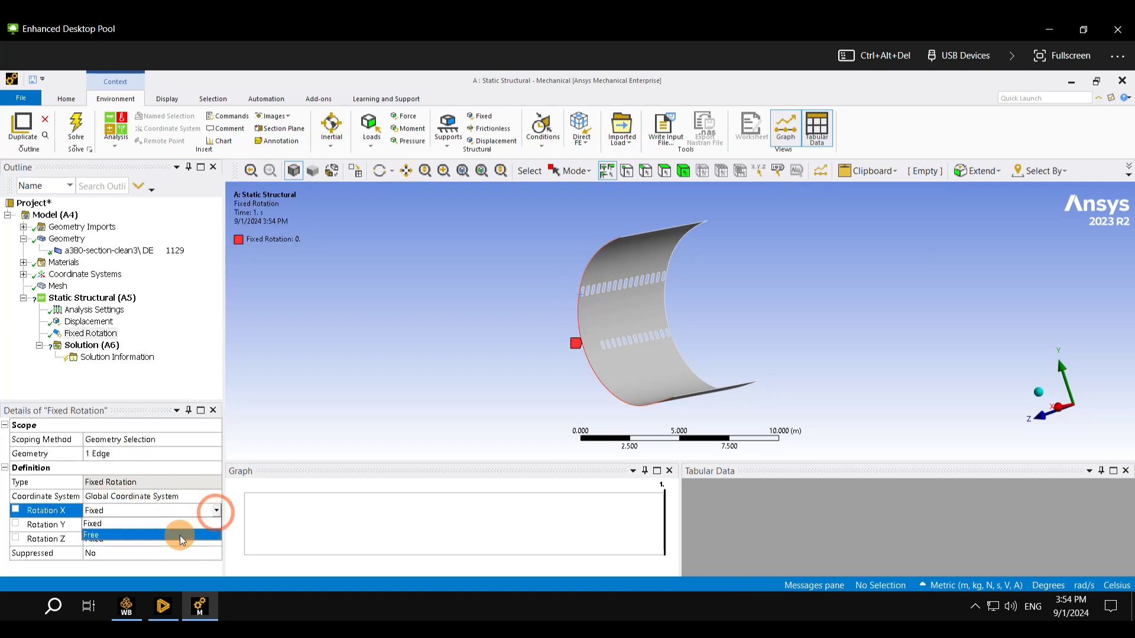
{"action": "left_click", "coordinate": [98, 528]}
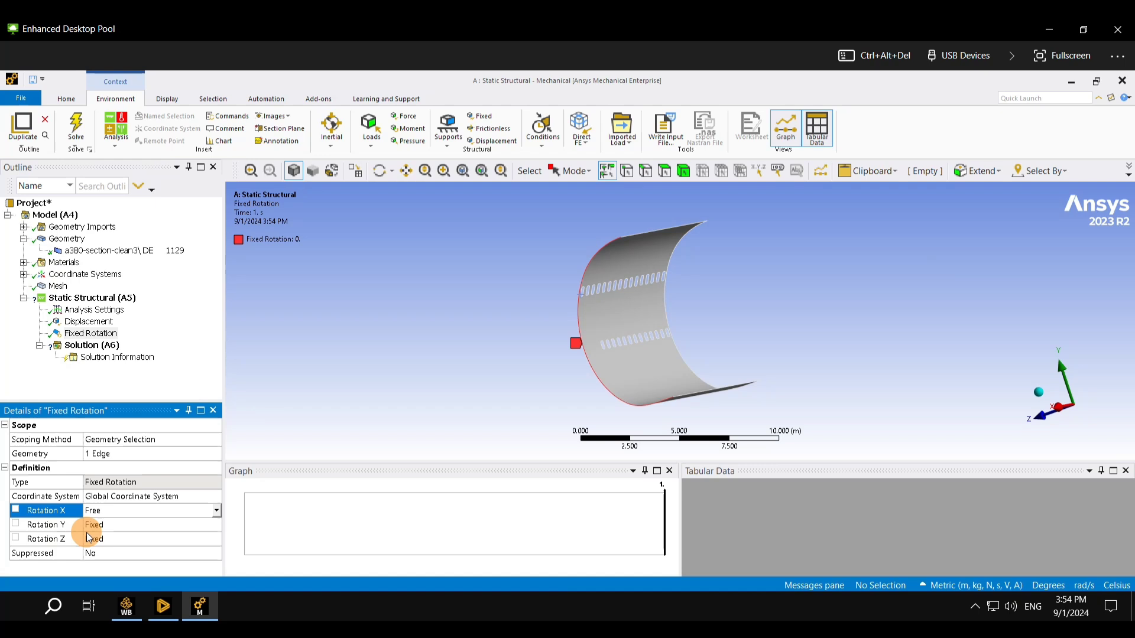
{"action": "right_click", "coordinate": [93, 298]}
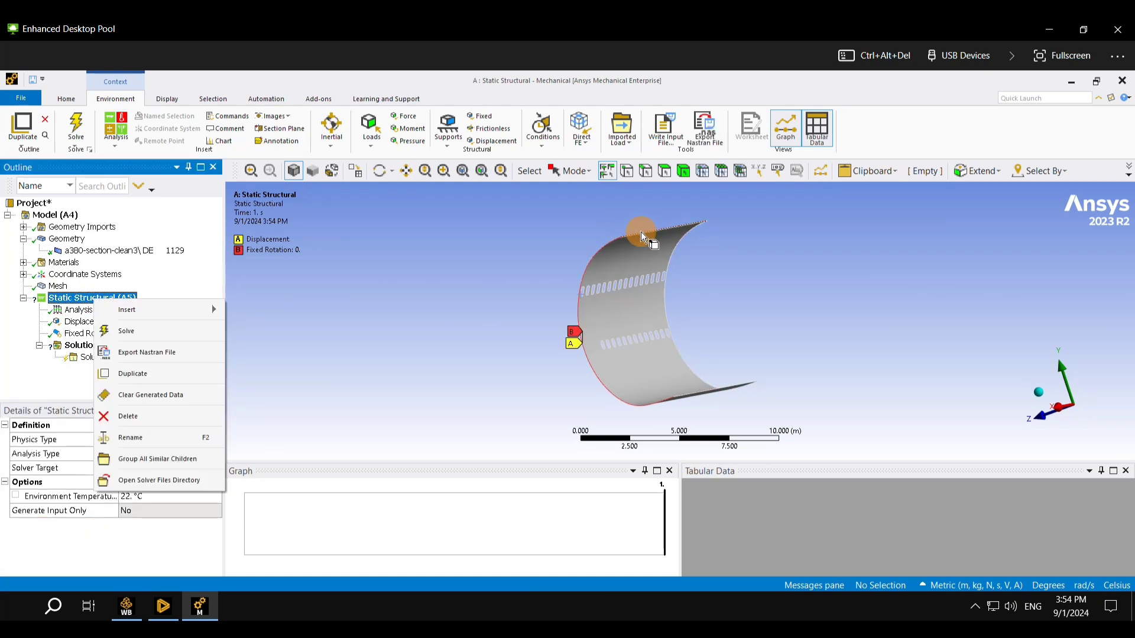
- Scope a second Displacement support to the shell's top straight edge and edit its Z component
{"action": "key", "text": "Down"}
{"action": "key", "text": "Right"}
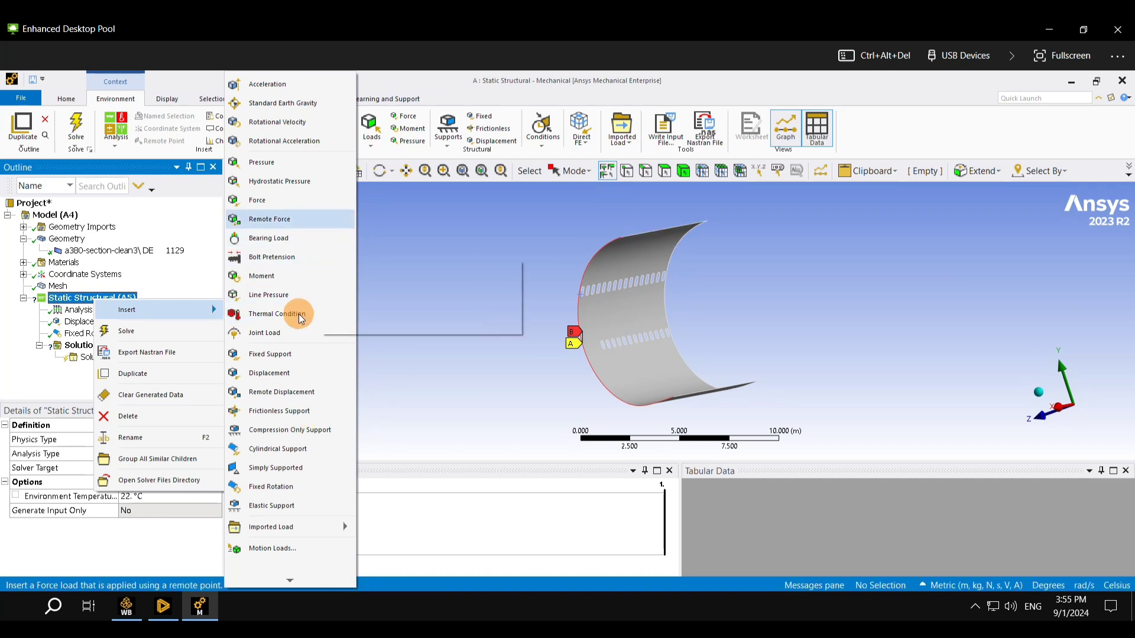
{"action": "left_click", "coordinate": [264, 376]}
{"action": "left_click", "coordinate": [647, 232]}
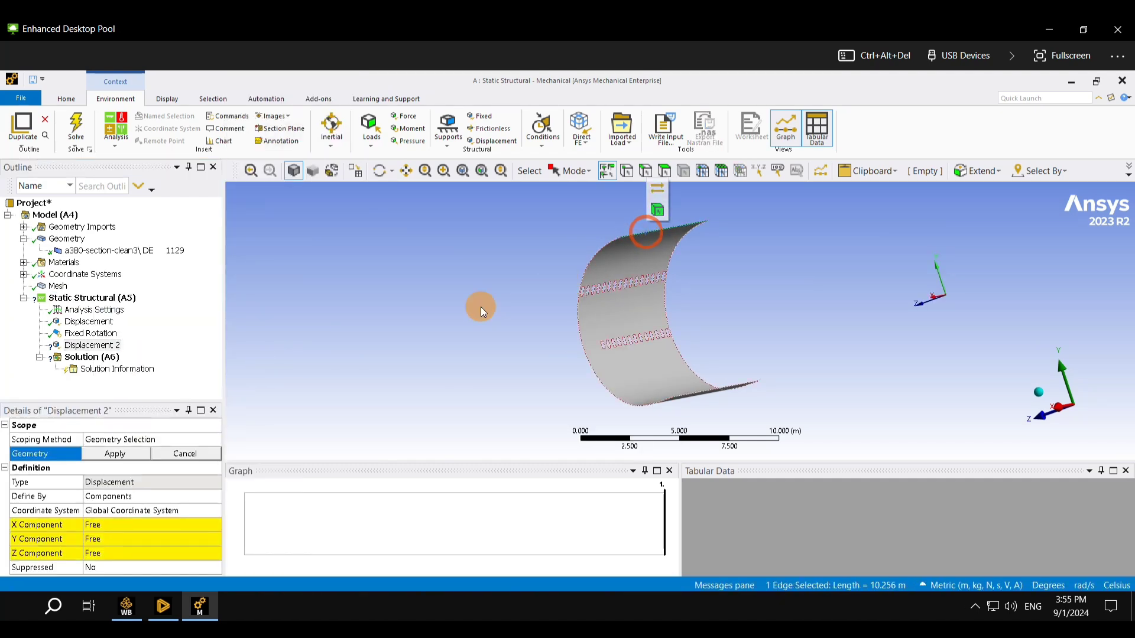
{"action": "left_click", "coordinate": [115, 453]}
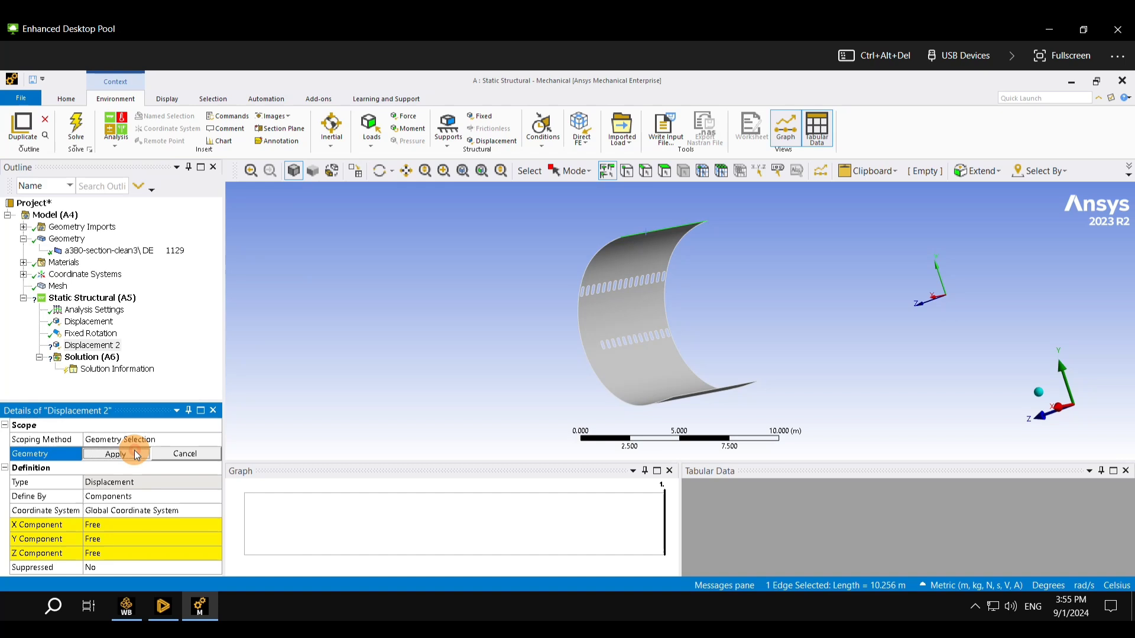
{"action": "left_click", "coordinate": [876, 327]}
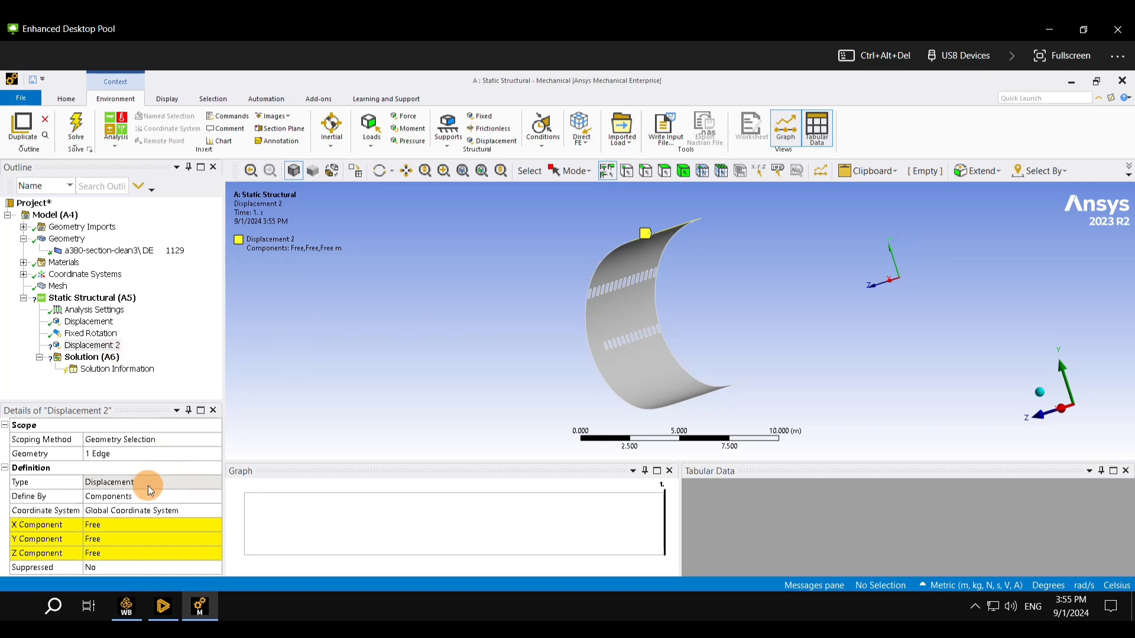
{"action": "left_click", "coordinate": [182, 548]}
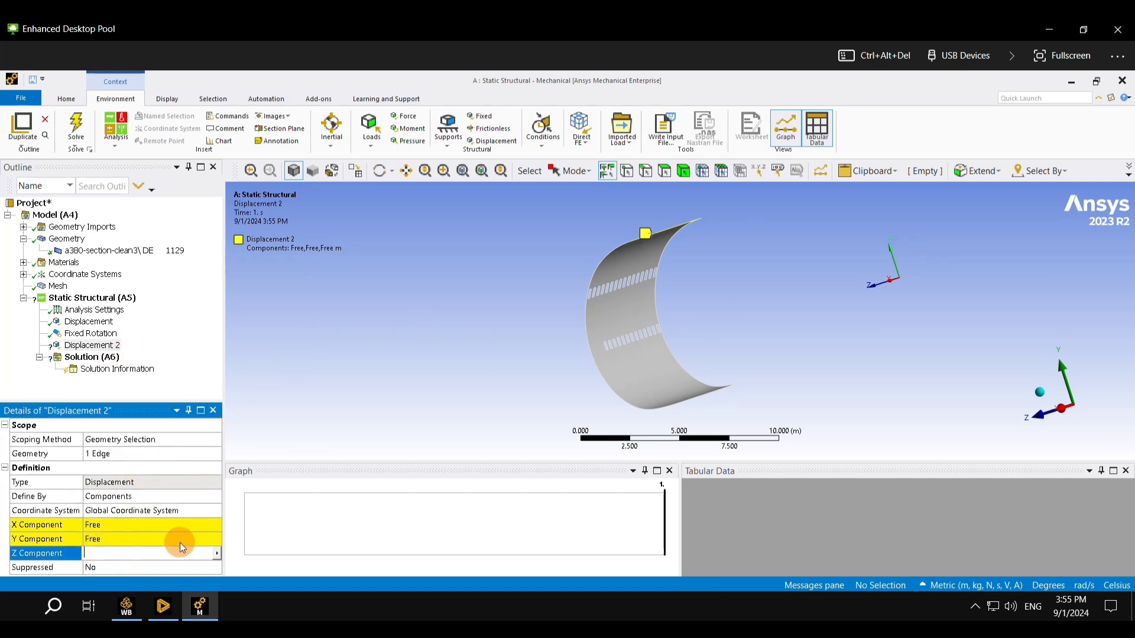
- Enter Z component 0, then add a second Fixed Rotation on the top edge with Rotation Z Free
{"action": "type", "text": "0"}
{"action": "right_click", "coordinate": [151, 300]}
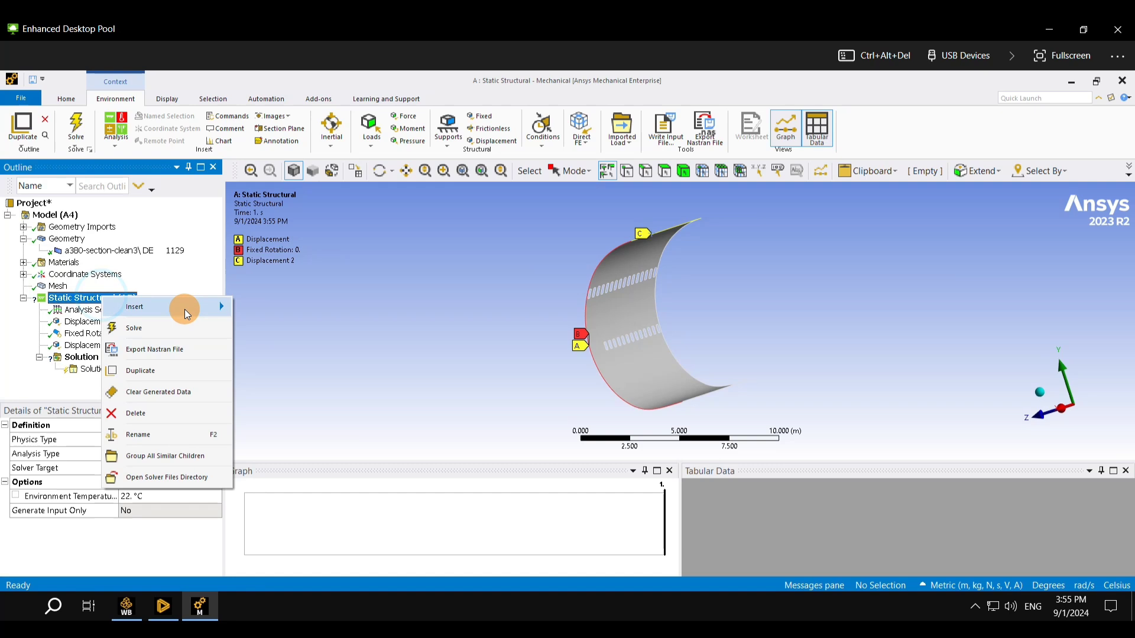
{"action": "mouse_move", "coordinate": [182, 304]}
{"action": "left_click", "coordinate": [270, 486]}
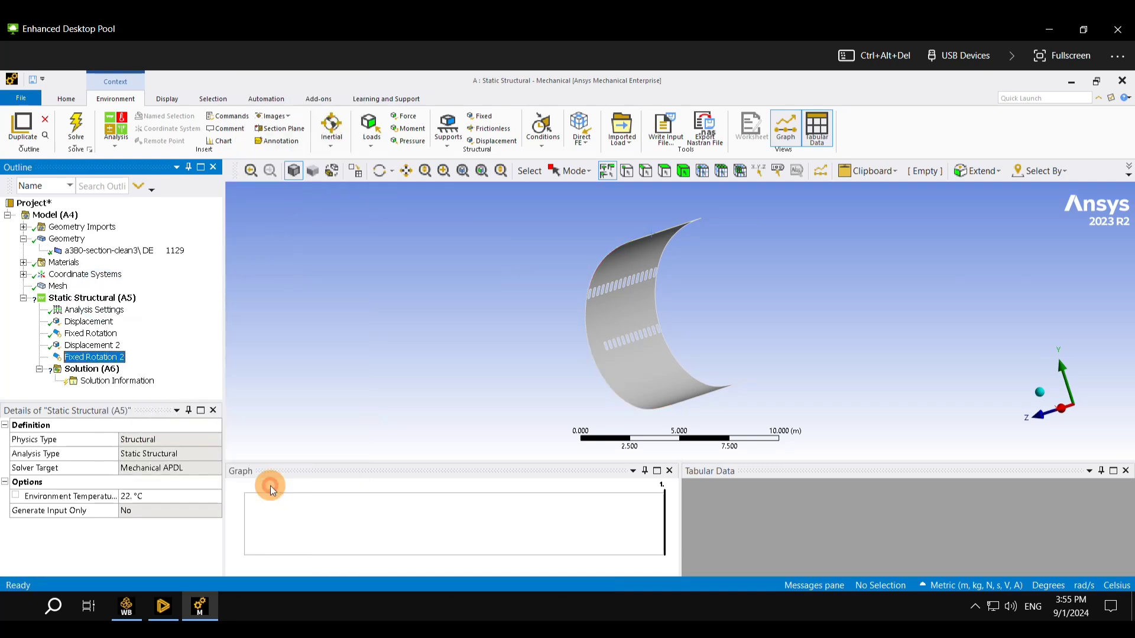
{"action": "left_click", "coordinate": [643, 239]}
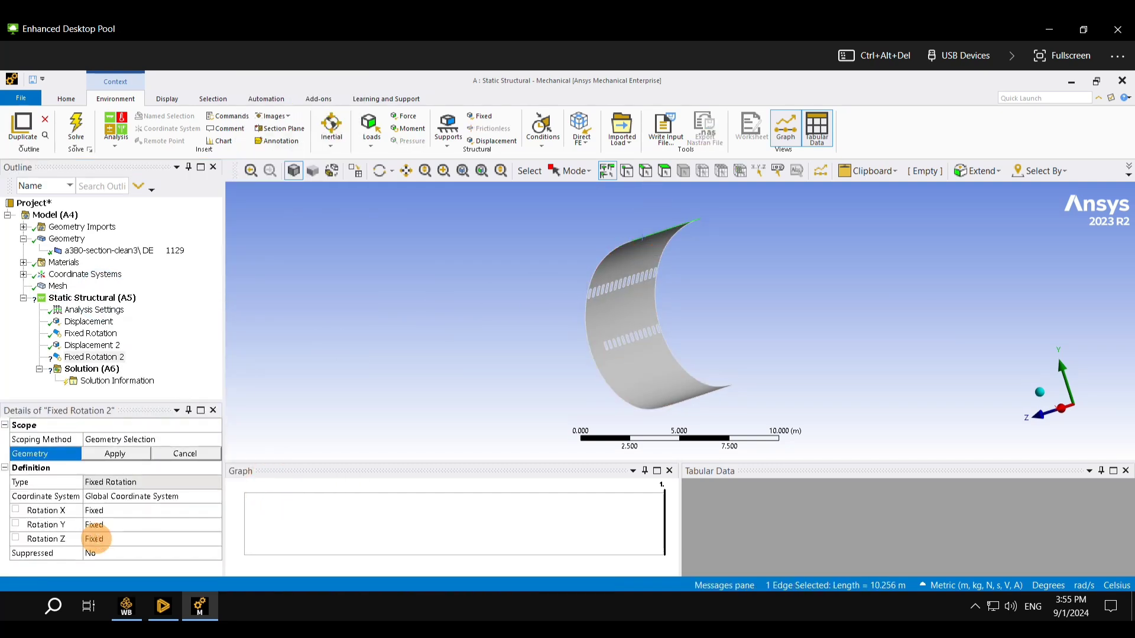
{"action": "left_click", "coordinate": [95, 538]}
{"action": "left_click", "coordinate": [190, 537]}
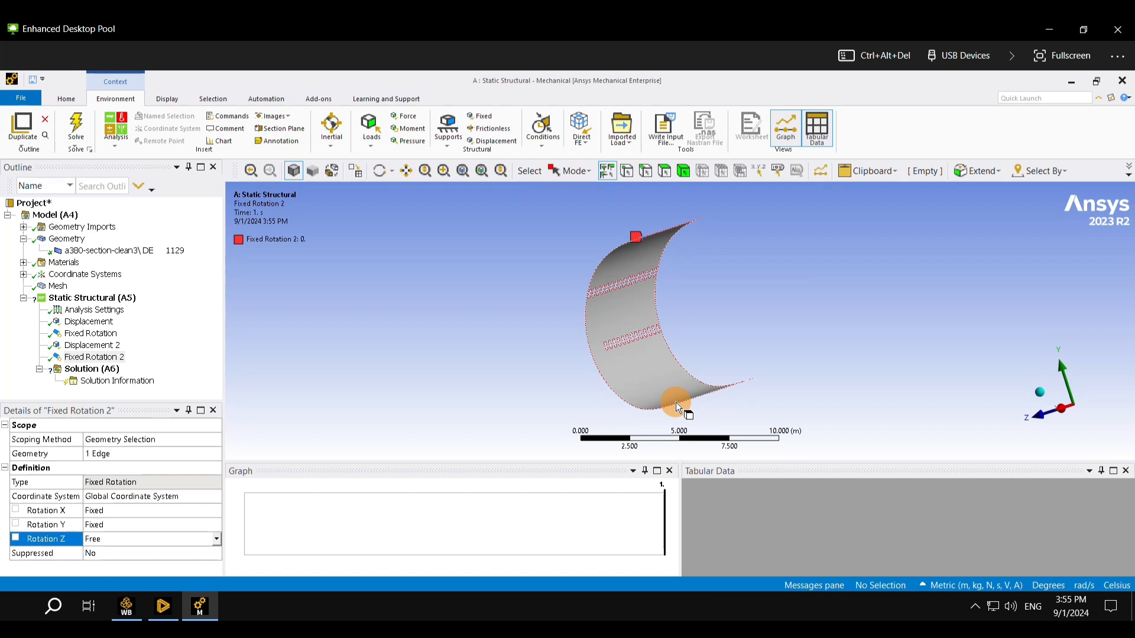
- Scope a third Displacement support to the shell's bottom edge, Z at 0 m, and edit Y
{"action": "right_click", "coordinate": [130, 300]}
{"action": "mouse_move", "coordinate": [195, 314]}
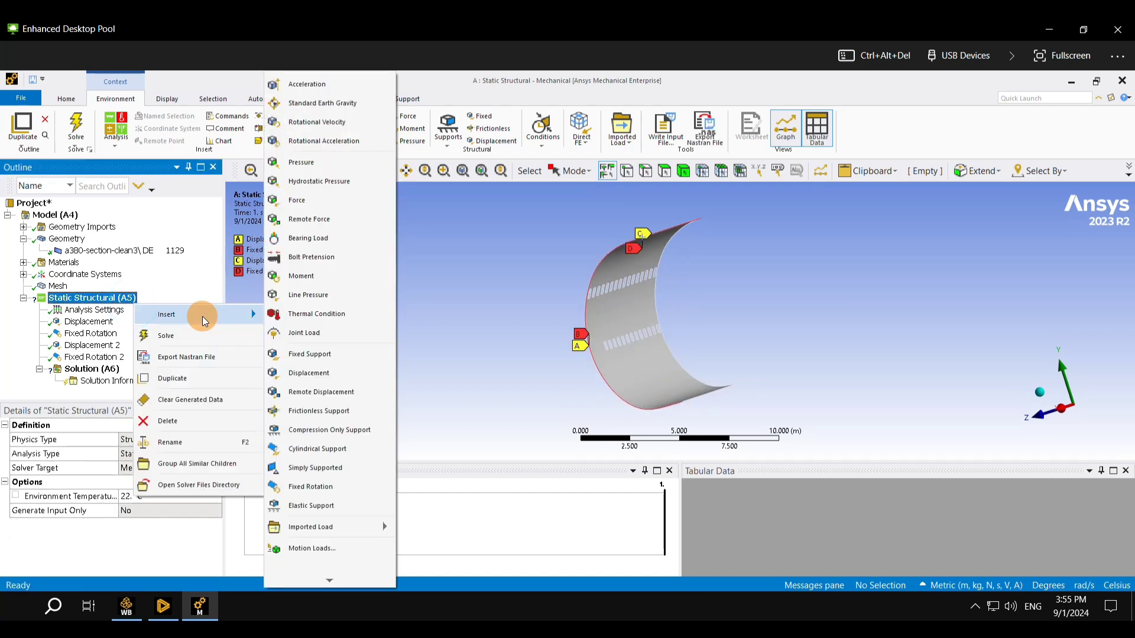
{"action": "left_click", "coordinate": [336, 381]}
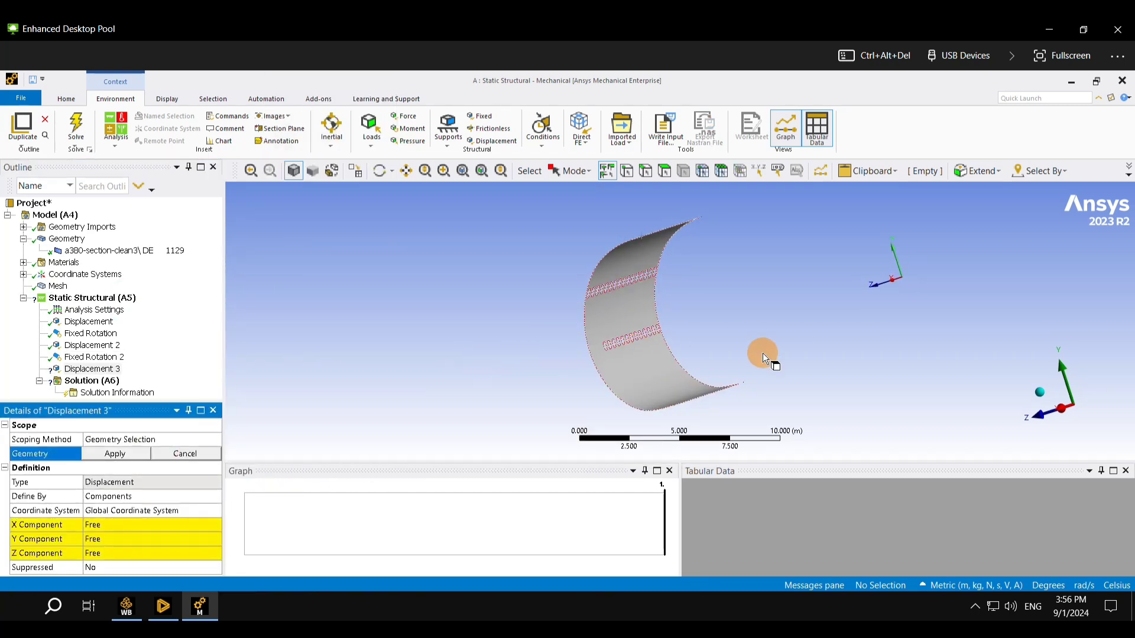
{"action": "mouse_move", "coordinate": [762, 352]}
{"action": "middle_mouse_down"}
{"action": "mouse_move", "coordinate": [717, 362]}
{"action": "mouse_move", "coordinate": [774, 360]}
{"action": "middle_mouse_up"}
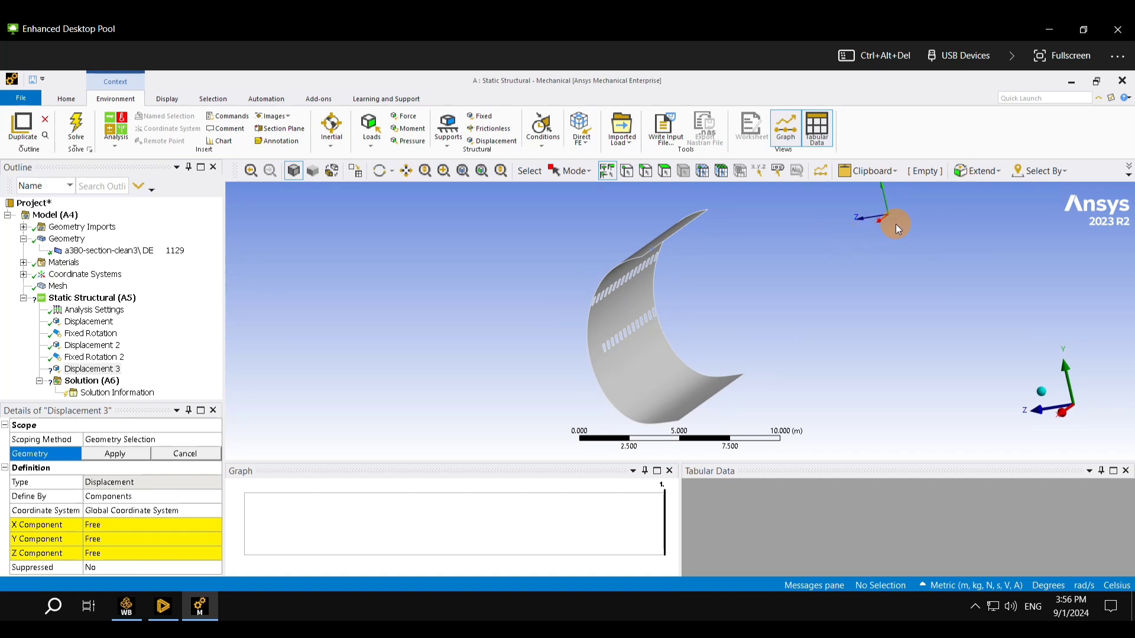
{"action": "left_click", "coordinate": [712, 396]}
{"action": "middle_click_drag", "start_coordinate": [526, 389], "coordinate": [487, 392]}
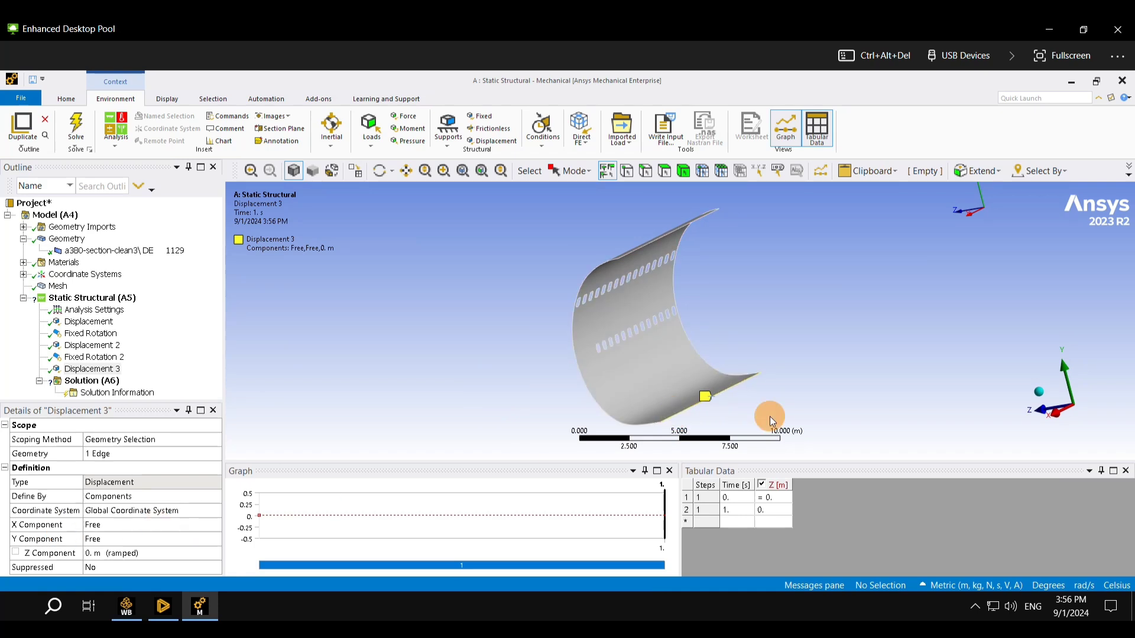
{"action": "left_click", "coordinate": [109, 540]}
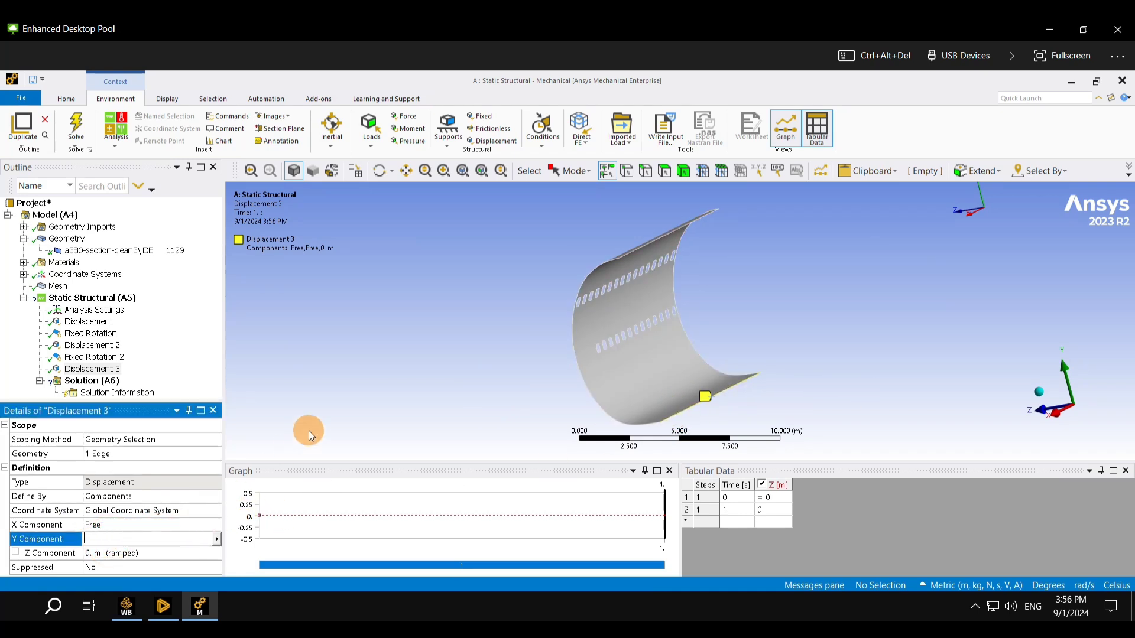
- Insert a Fixed Rotation on the bottom edge with Rotation X and Y Fixed, Z Free
{"action": "type", "text": "0"}
{"action": "right_click", "coordinate": [116, 299]}
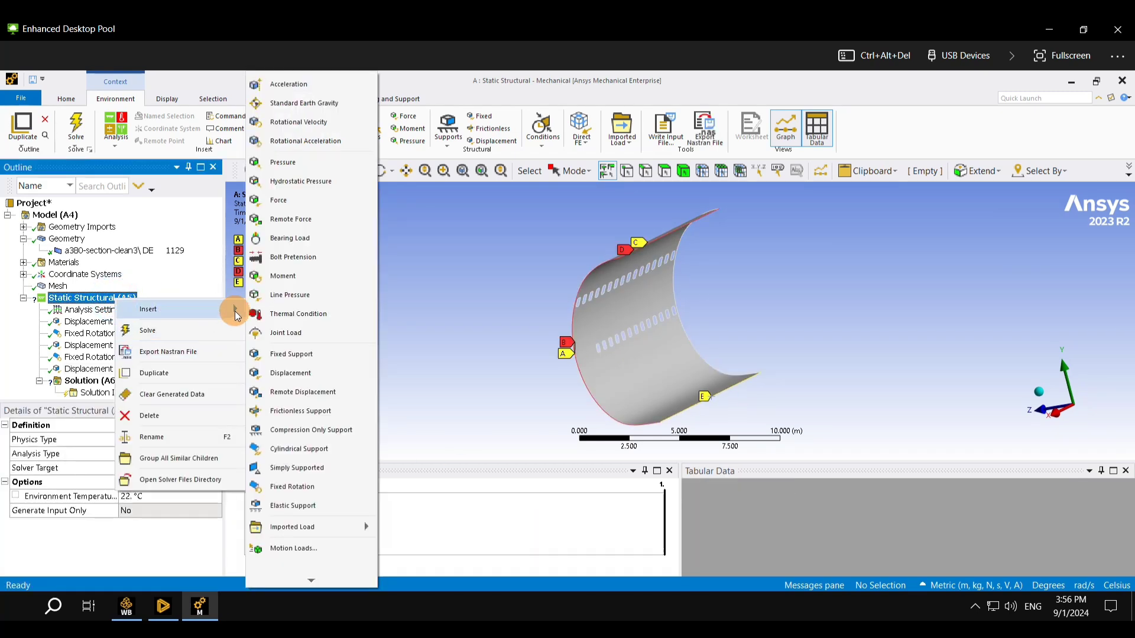
{"action": "left_click", "coordinate": [303, 498]}
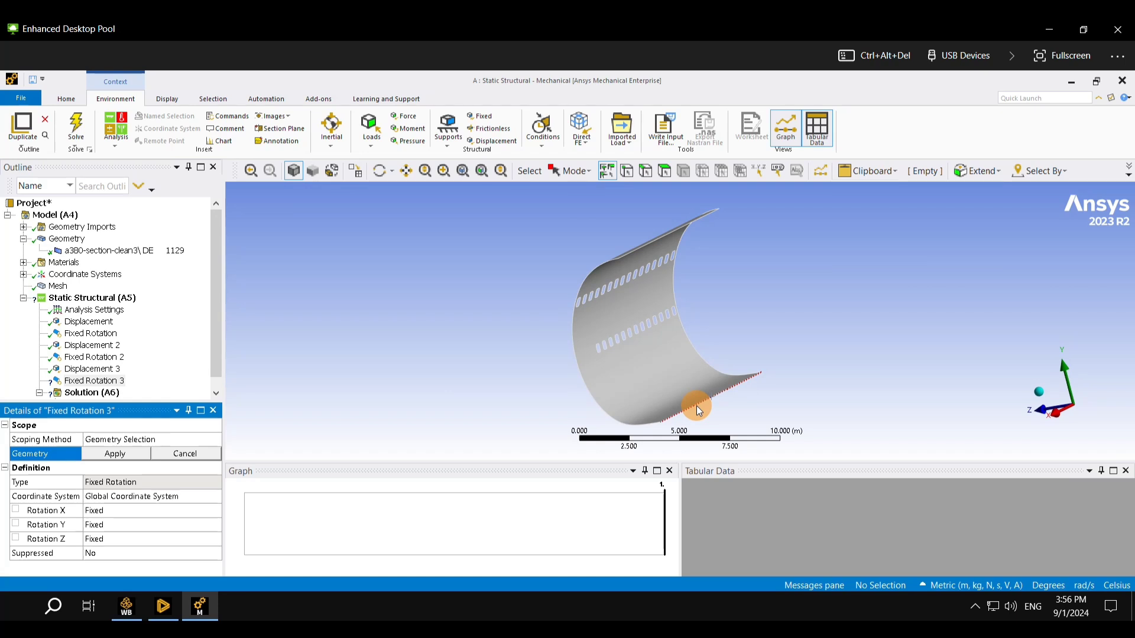
{"action": "left_click", "coordinate": [696, 405]}
{"action": "left_click", "coordinate": [126, 456]}
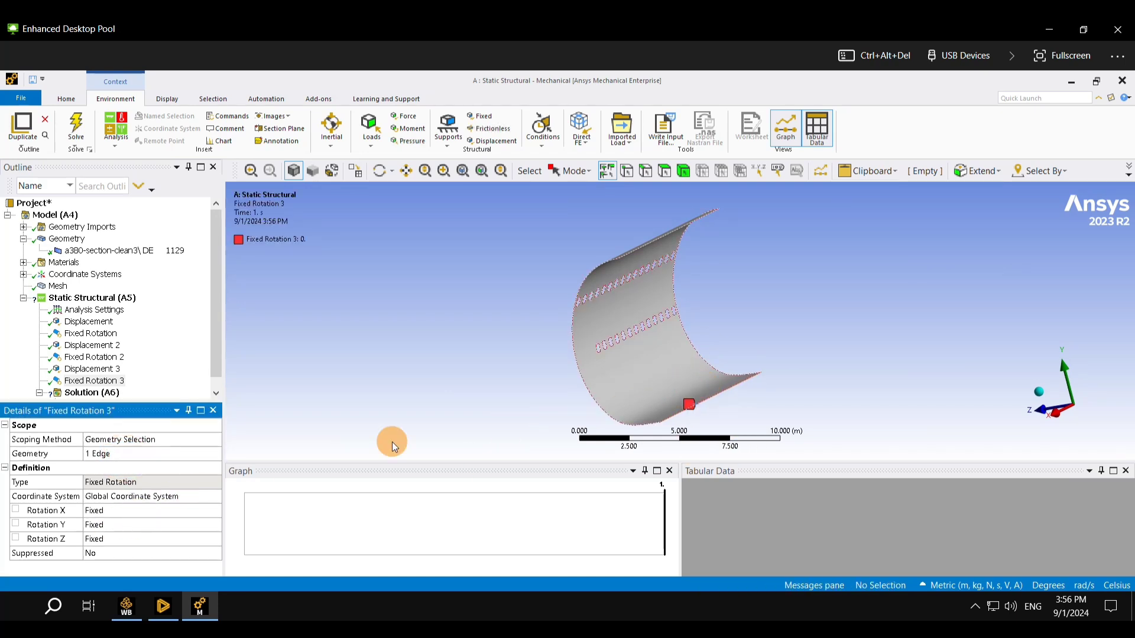
{"action": "left_click", "coordinate": [95, 539]}
{"action": "left_click", "coordinate": [217, 539]}
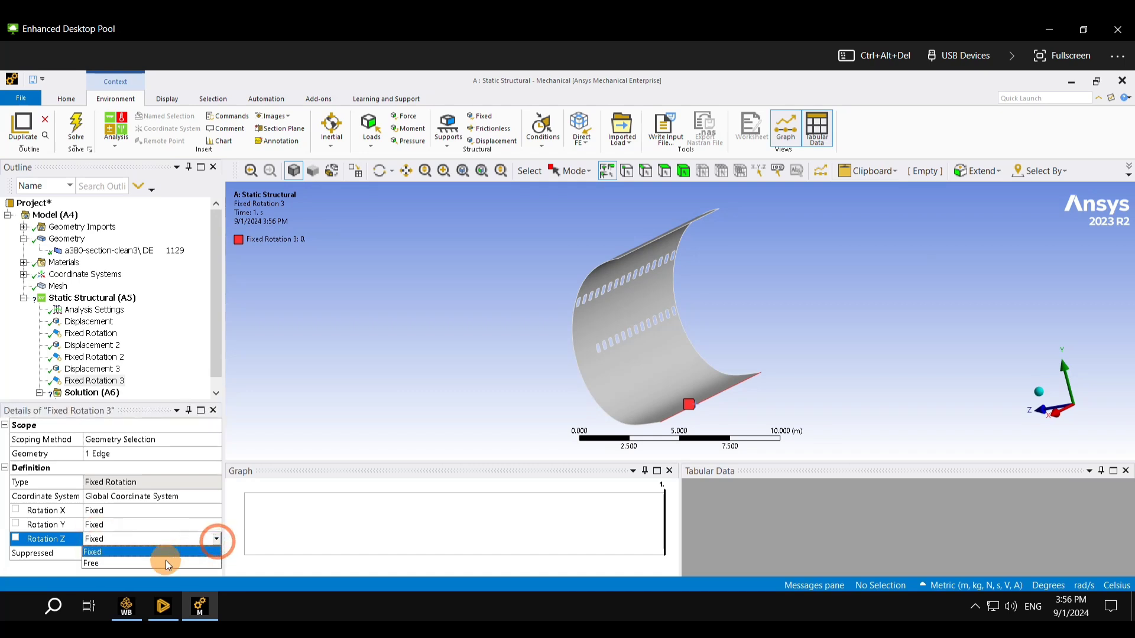
{"action": "left_click", "coordinate": [165, 560]}
- Insert a fourth Fixed Rotation scoped to the shell's curved end edge
{"action": "middle_click_drag", "start_coordinate": [598, 381], "coordinate": [598, 417]}
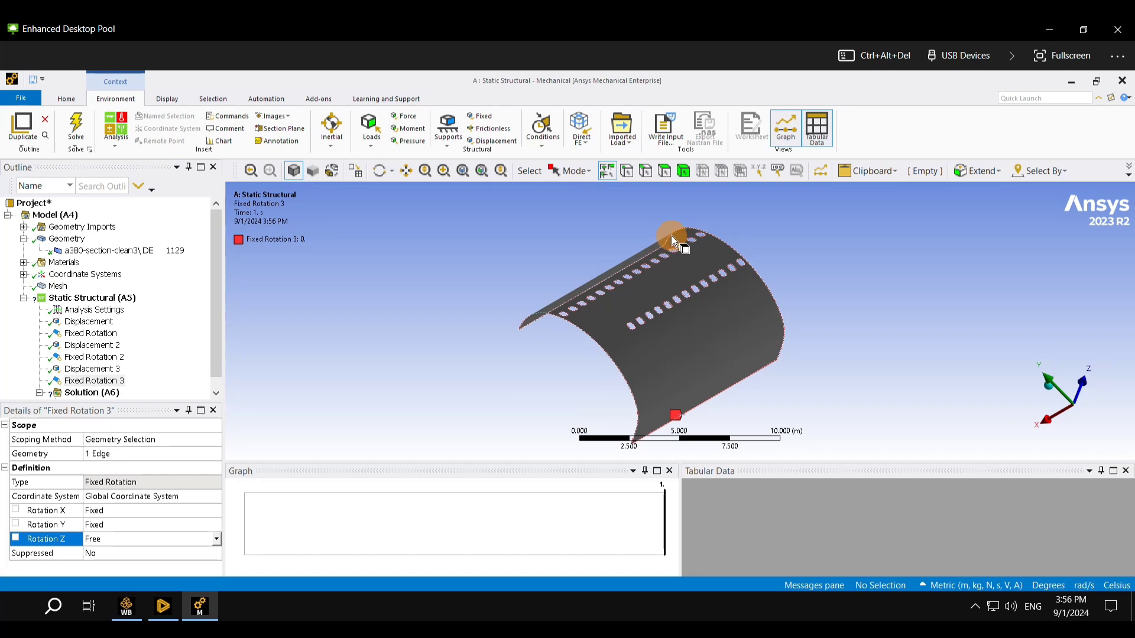
{"action": "middle_click_drag", "start_coordinate": [768, 300], "coordinate": [598, 260]}
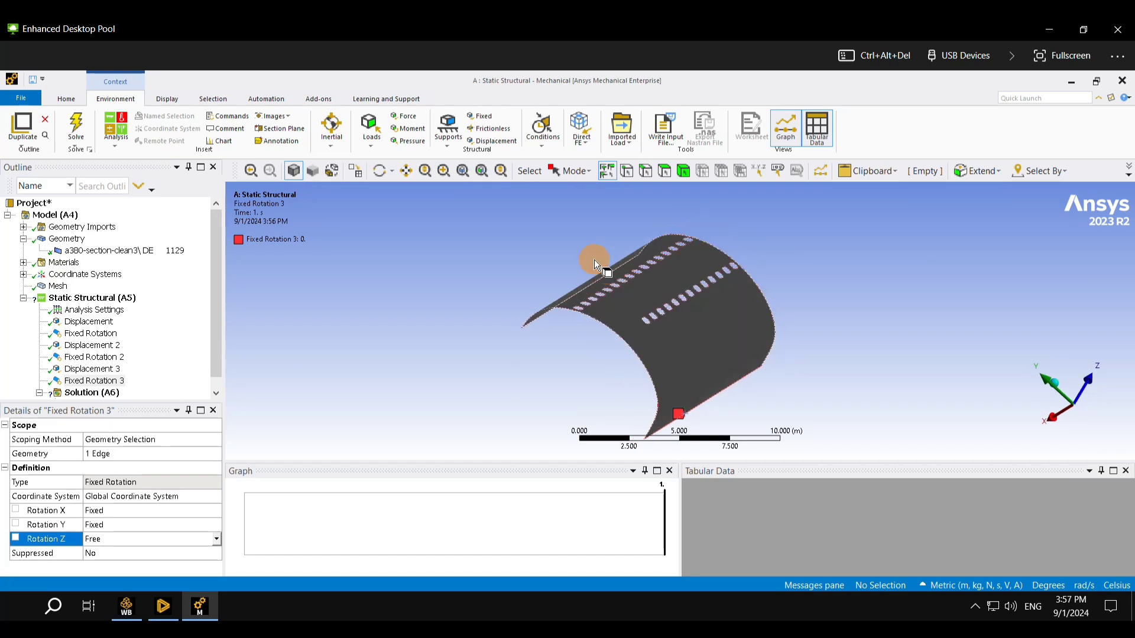
{"action": "right_click", "coordinate": [97, 298]}
{"action": "mouse_move", "coordinate": [101, 303]}
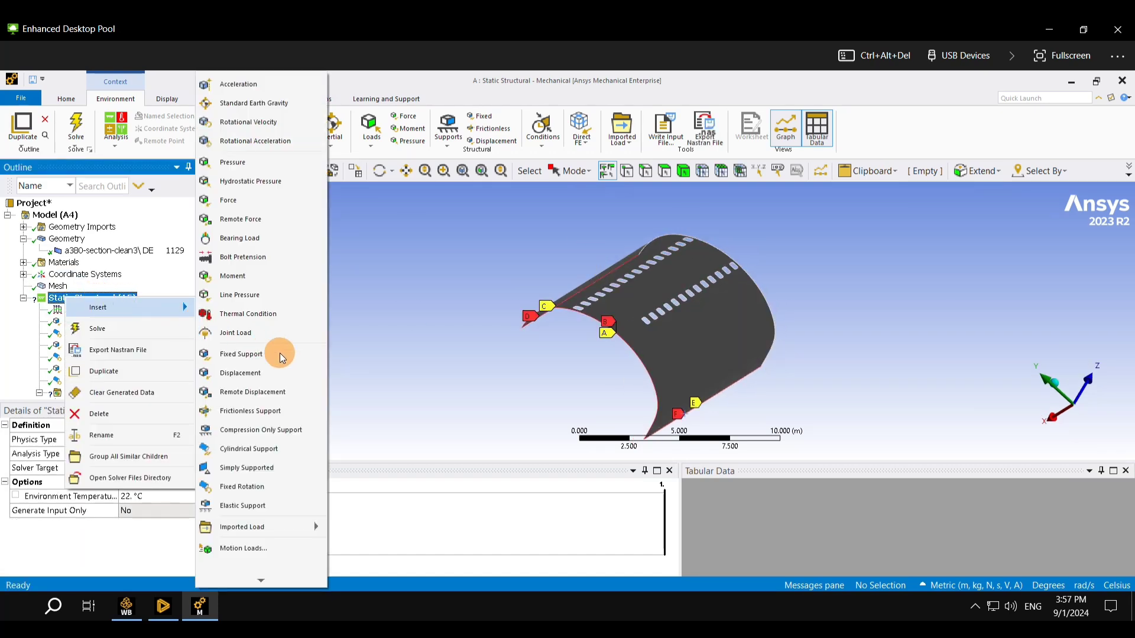
{"action": "left_click", "coordinate": [260, 488]}
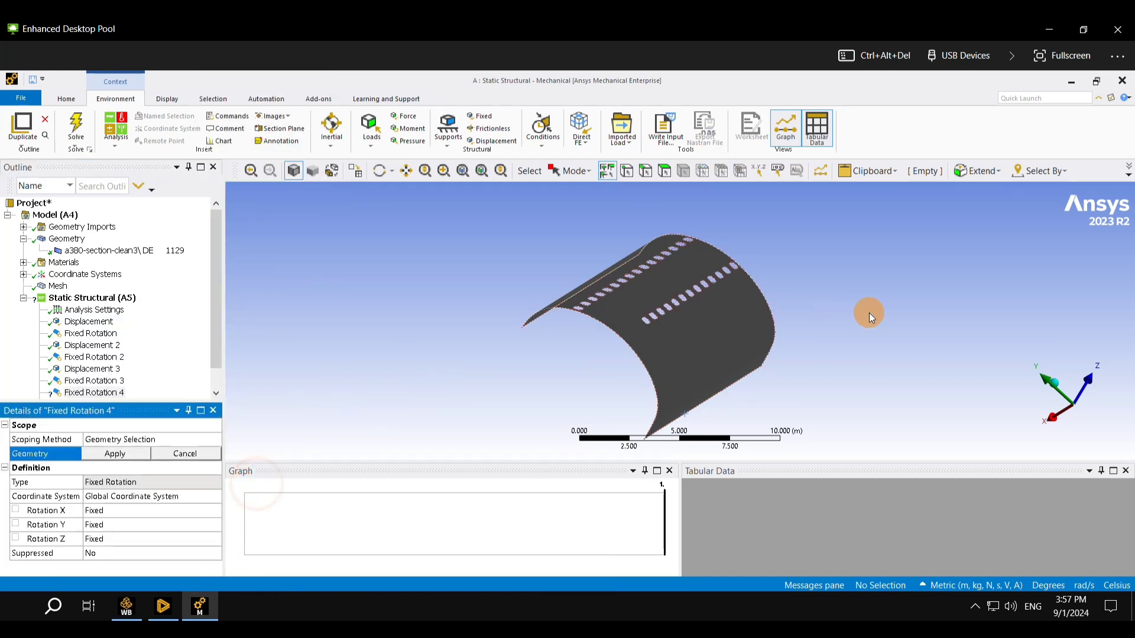
{"action": "middle_click_drag", "start_coordinate": [868, 312], "coordinate": [821, 338]}
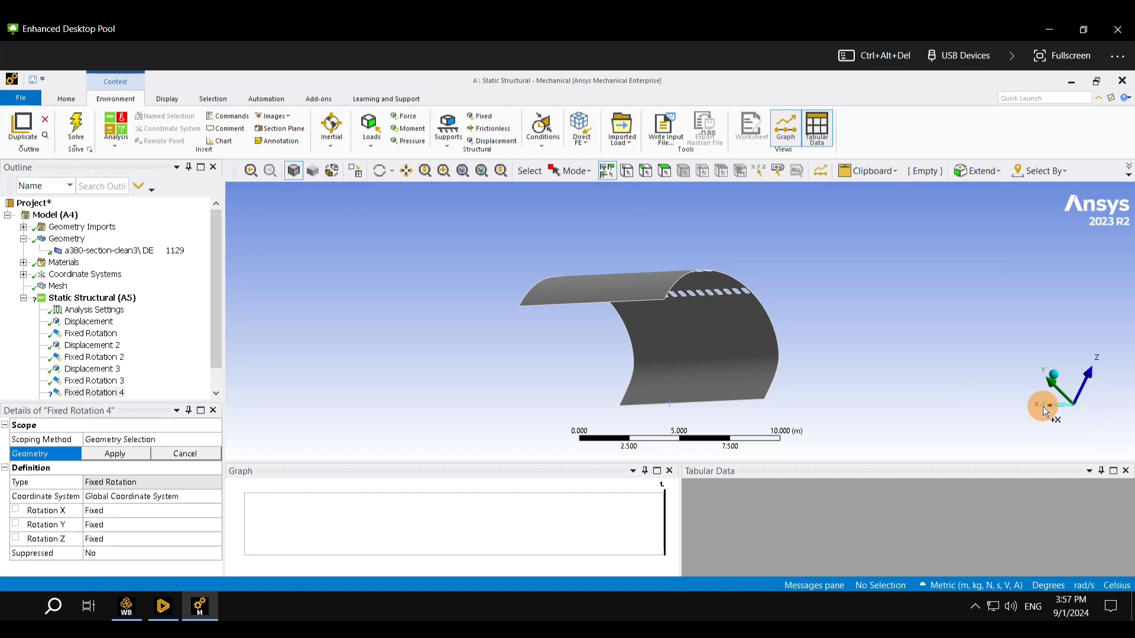
{"action": "left_click", "coordinate": [766, 311]}
{"action": "left_click", "coordinate": [114, 454]}
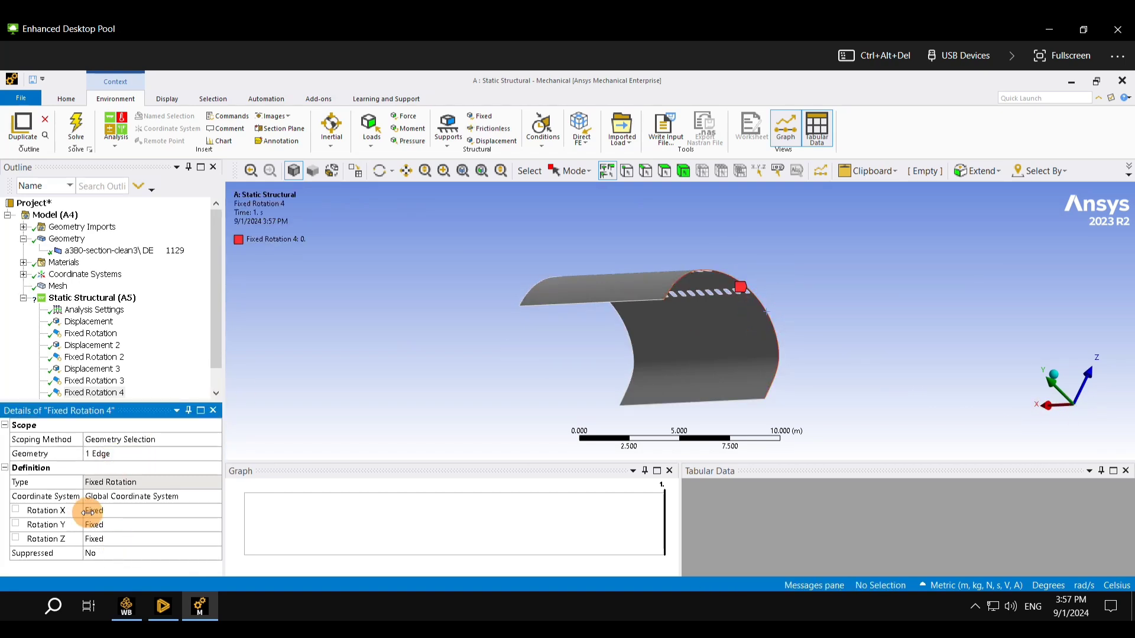
- Set the new support's Rotation X to Free, keeping Y and Z Fixed
{"action": "left_click", "coordinate": [98, 511]}
{"action": "left_click", "coordinate": [217, 511]}
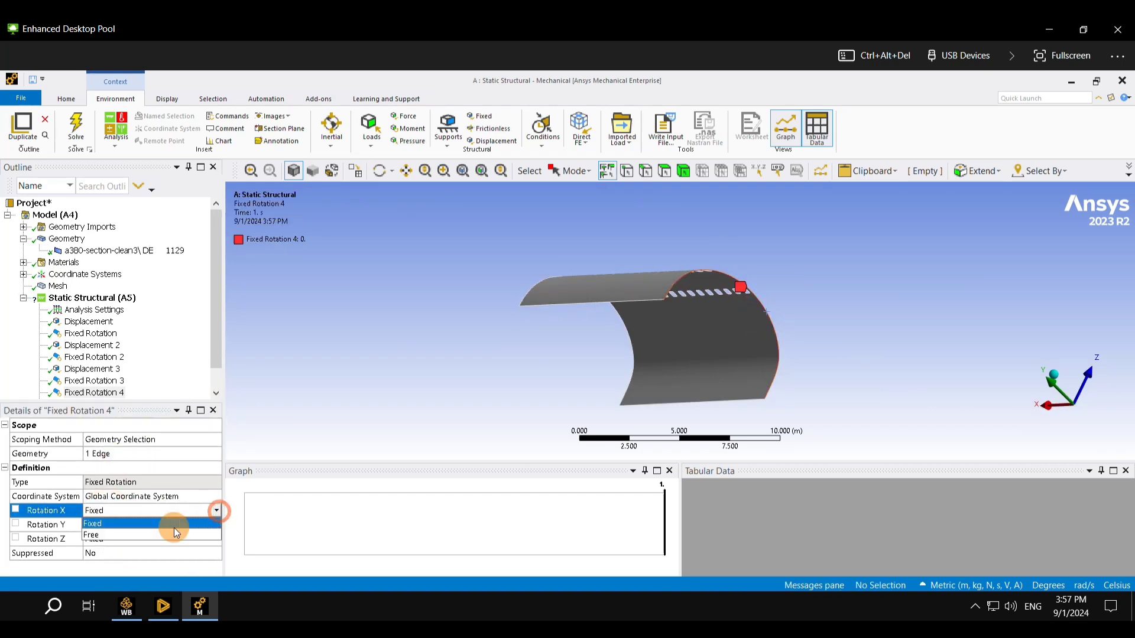
{"action": "left_click", "coordinate": [176, 534]}
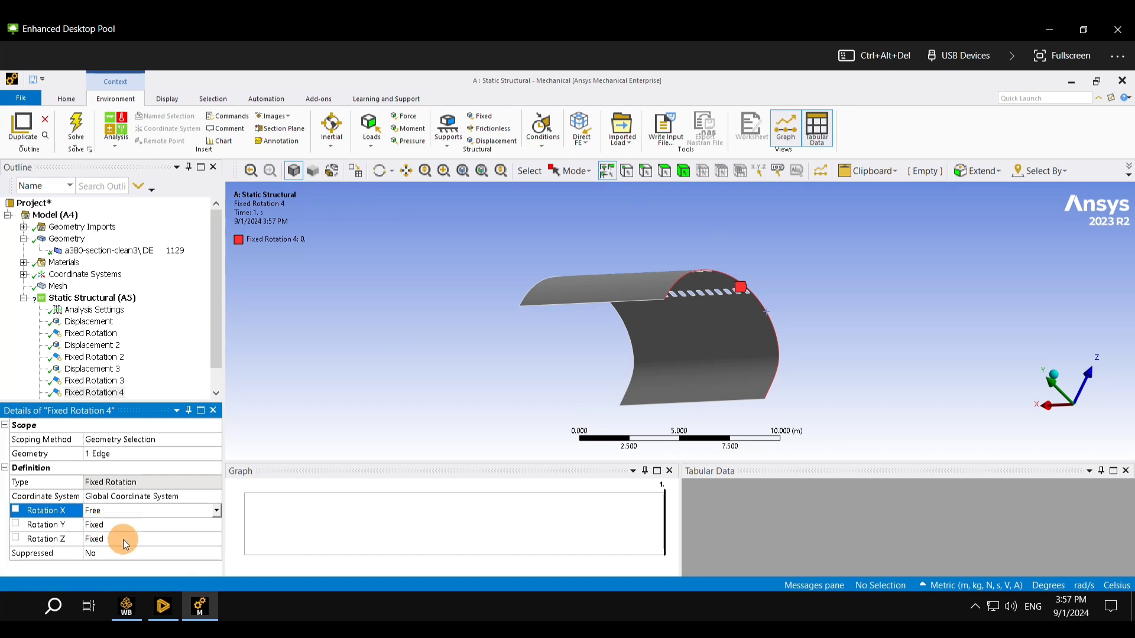
{"action": "left_click_drag", "start_coordinate": [214, 322], "coordinate": [214, 340]}
{"action": "middle_click_drag", "start_coordinate": [451, 295], "coordinate": [499, 283]}
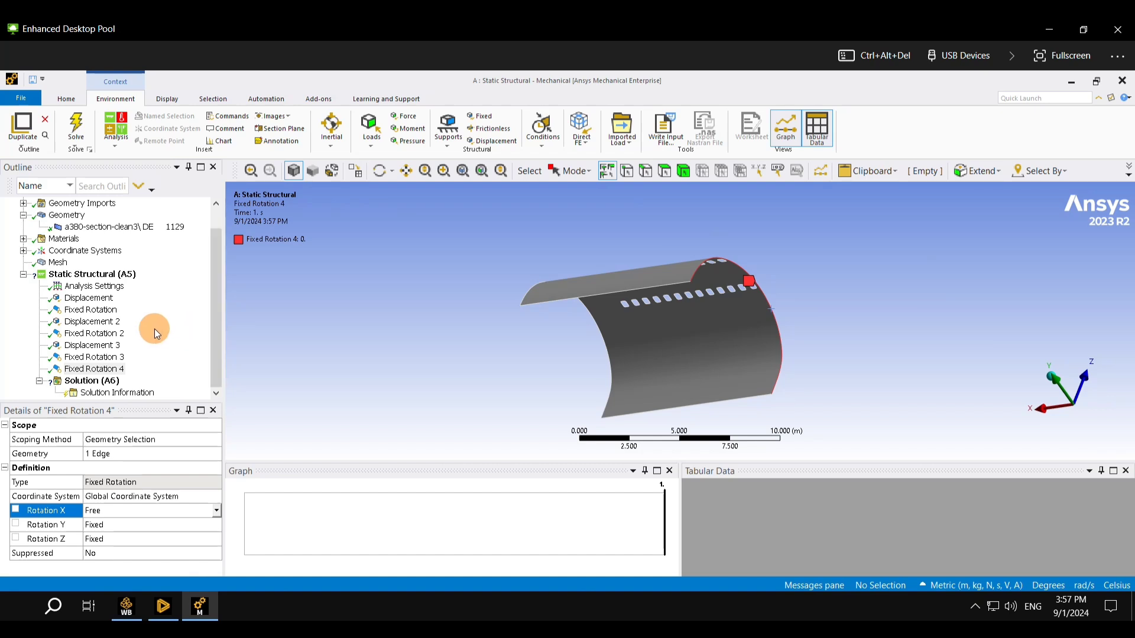
{"action": "middle_click_drag", "start_coordinate": [520, 361], "coordinate": [542, 368]}
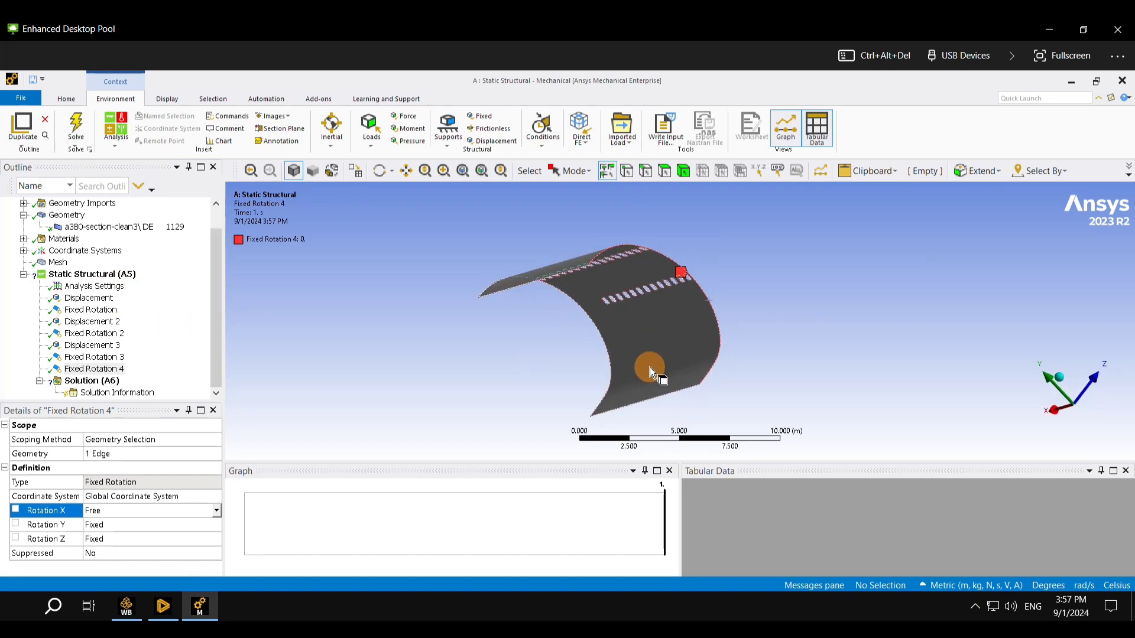
- Insert a Pressure load applied to the fuselage shell face
{"action": "right_click", "coordinate": [123, 279]}
{"action": "mouse_move", "coordinate": [165, 286]}
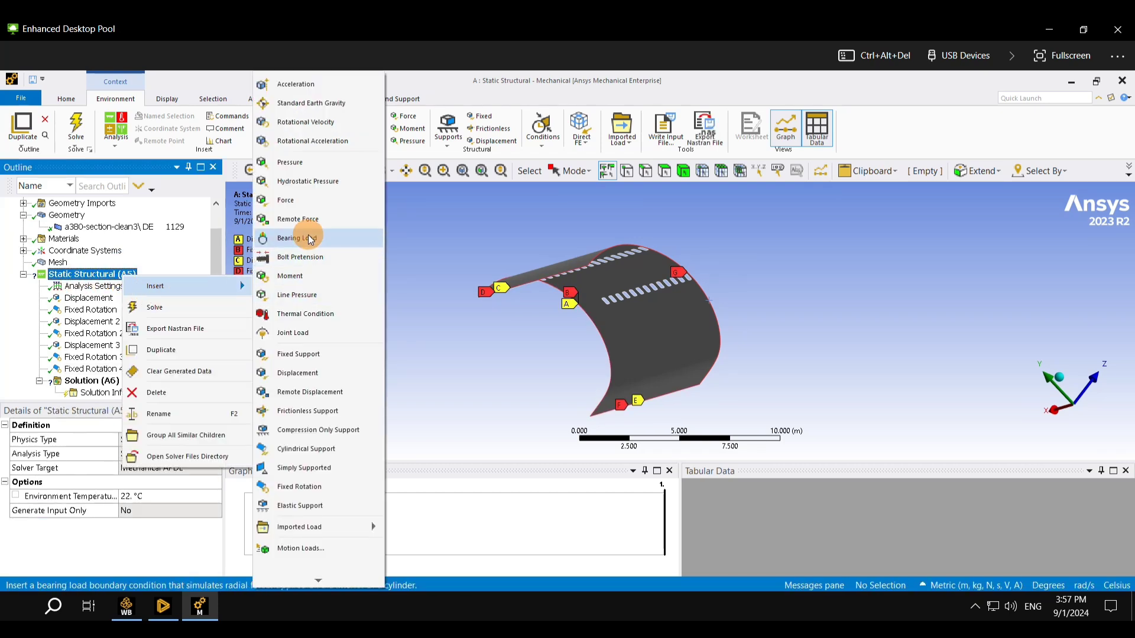
{"action": "left_click", "coordinate": [304, 162]}
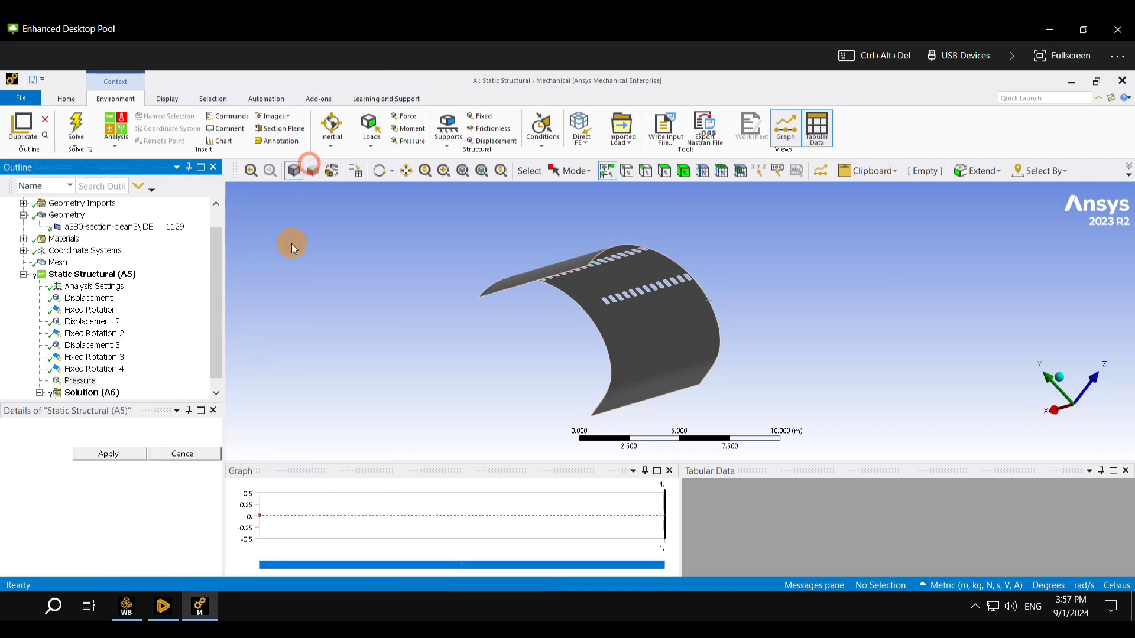
{"action": "left_click", "coordinate": [662, 349]}
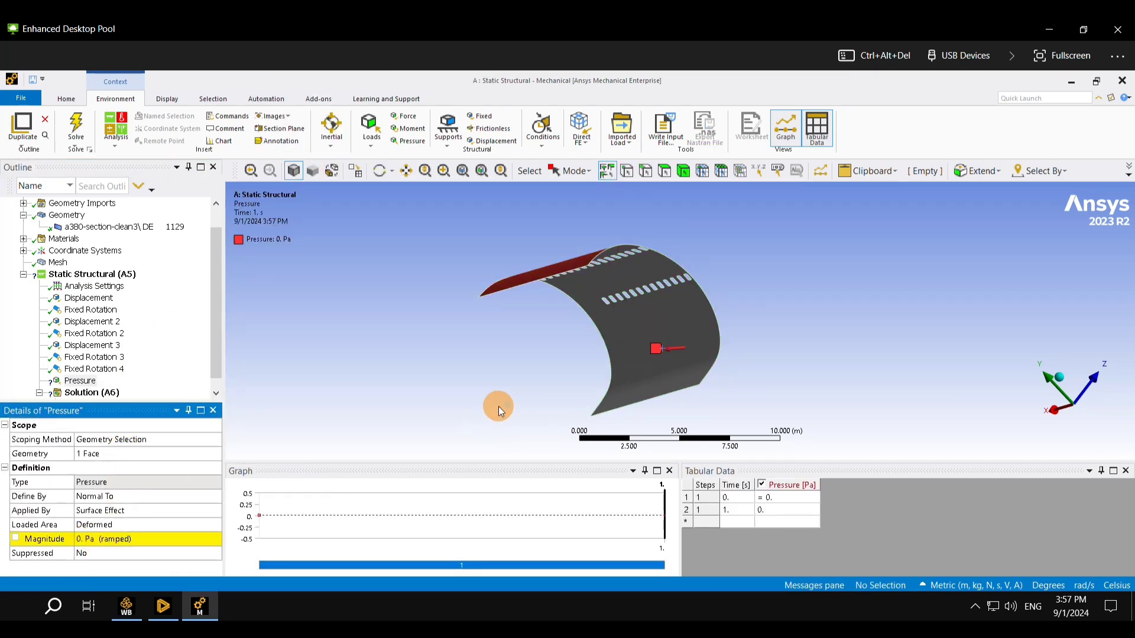
{"action": "middle_click_drag", "start_coordinate": [498, 406], "coordinate": [471, 406]}
{"action": "middle_click_drag", "start_coordinate": [760, 360], "coordinate": [608, 340]}
{"action": "middle_click_drag", "start_coordinate": [514, 369], "coordinate": [657, 306]}
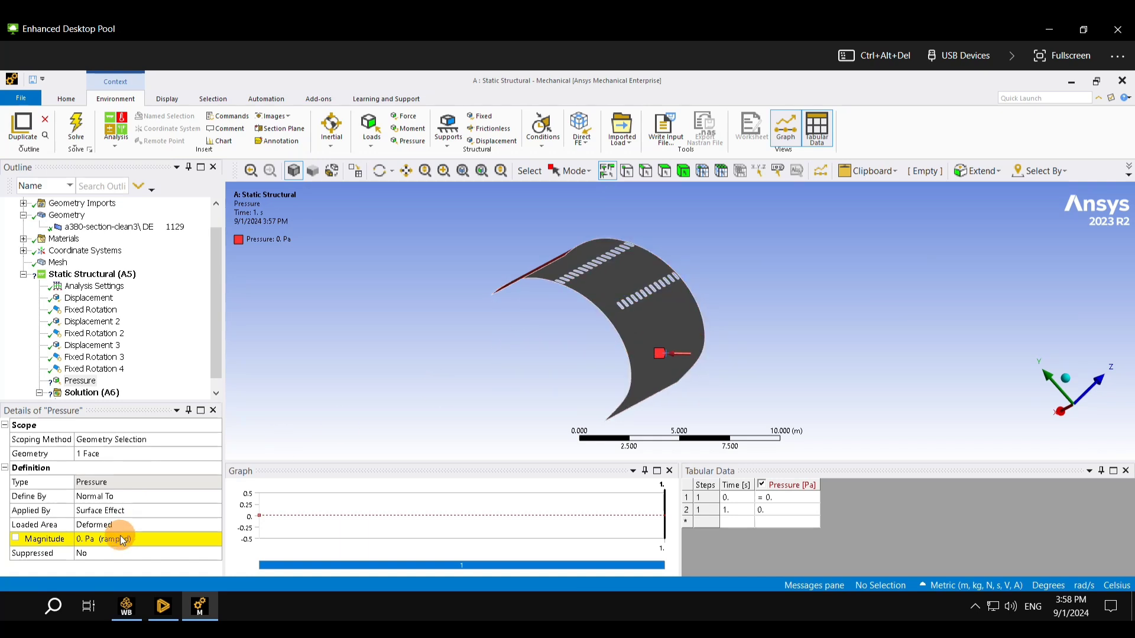
- Set the pressure magnitude to -68947 Pa and check the load direction
{"action": "left_click", "coordinate": [83, 540]}
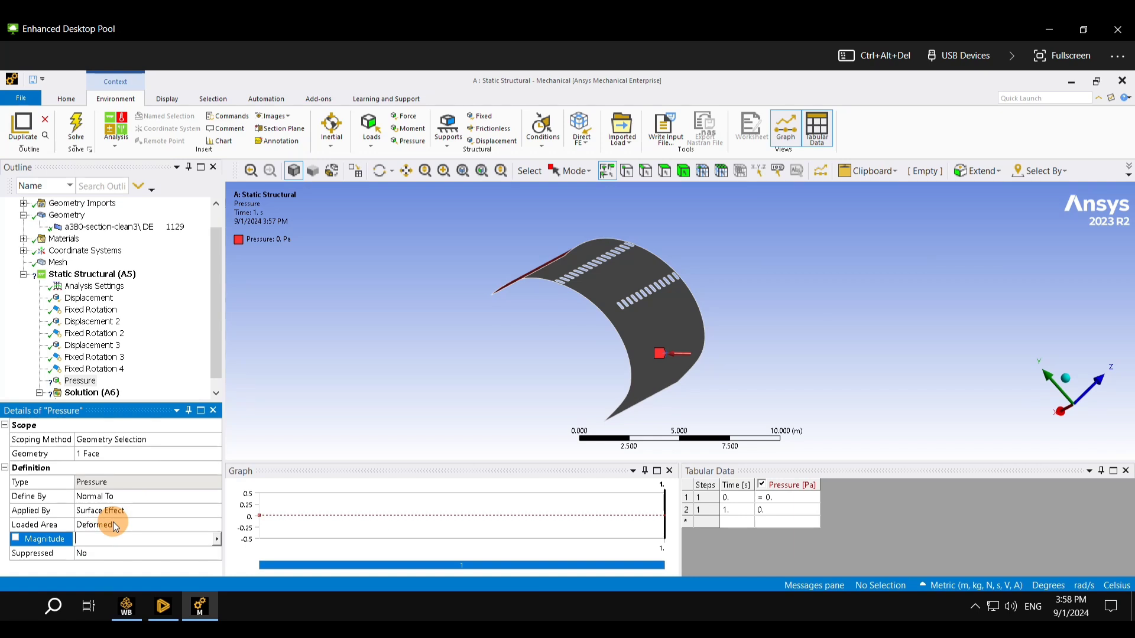
{"action": "type", "text": "-68947"}
{"action": "left_click", "coordinate": [389, 313]}
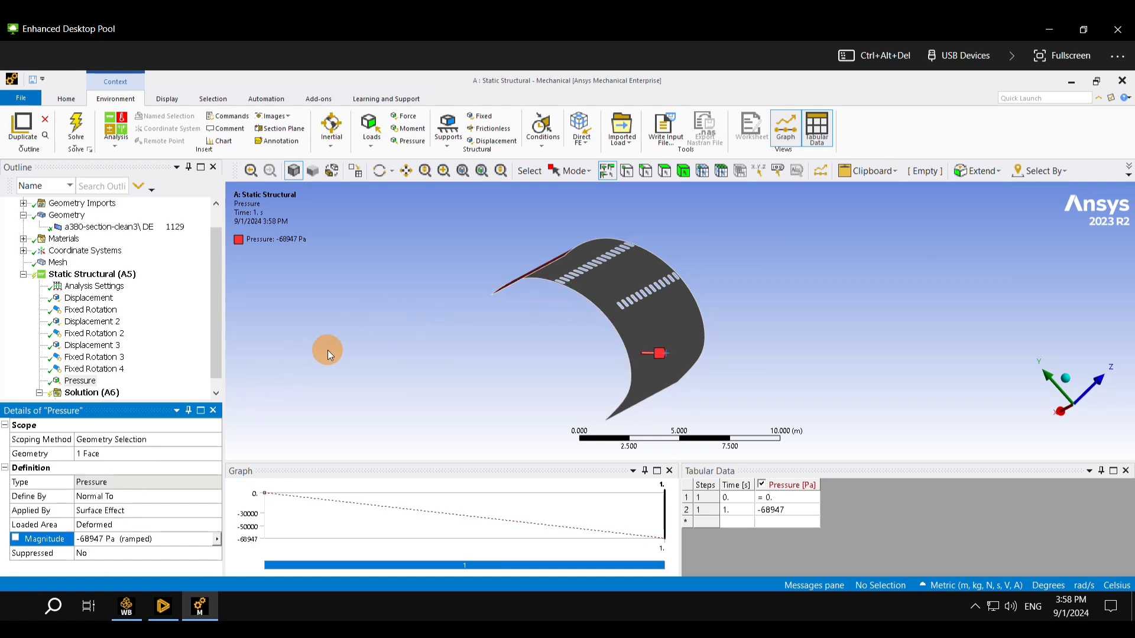
{"action": "mouse_move", "coordinate": [327, 350]}
{"action": "middle_mouse_down"}
{"action": "mouse_move", "coordinate": [296, 332]}
{"action": "mouse_move", "coordinate": [301, 361]}
{"action": "middle_mouse_up"}
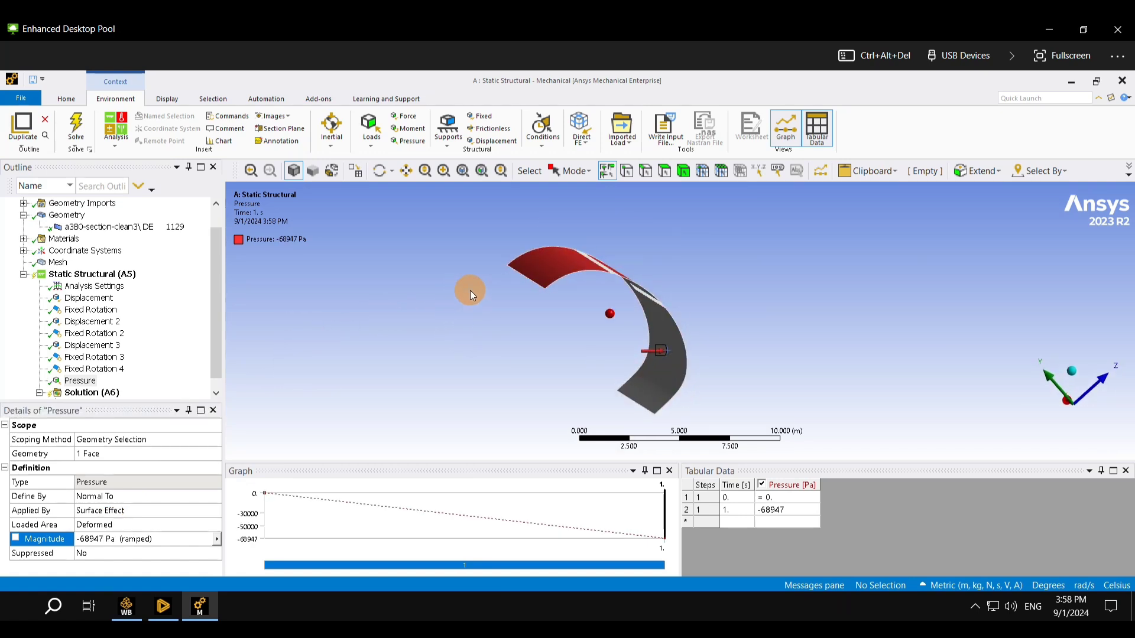
{"action": "middle_click_drag", "start_coordinate": [470, 290], "coordinate": [414, 301]}
{"action": "left_click_drag", "start_coordinate": [220, 331], "coordinate": [217, 348]}
- Add a Total Deformation result under Solution (A6)
{"action": "left_click", "coordinate": [165, 373]}
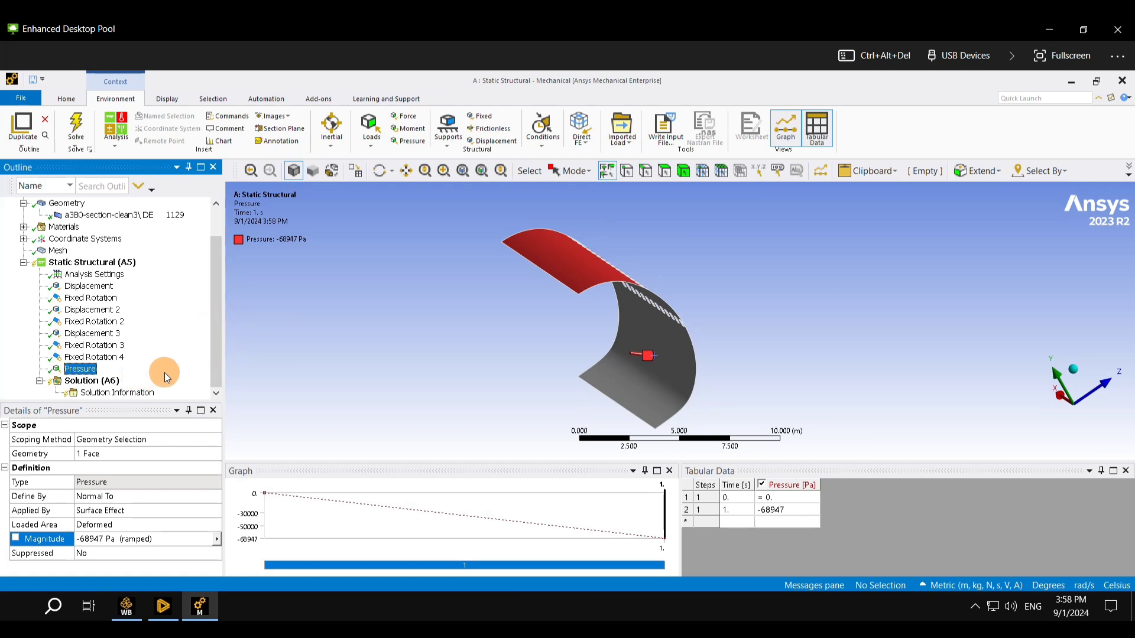
{"action": "left_click", "coordinate": [115, 383]}
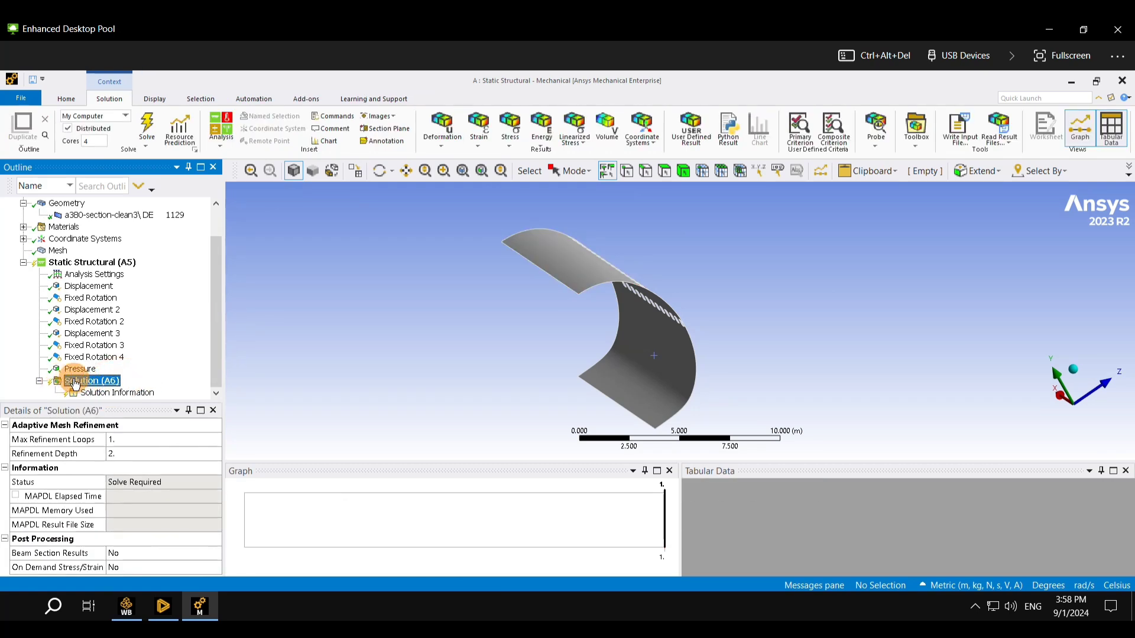
{"action": "right_click", "coordinate": [75, 385]}
{"action": "mouse_move", "coordinate": [89, 387]}
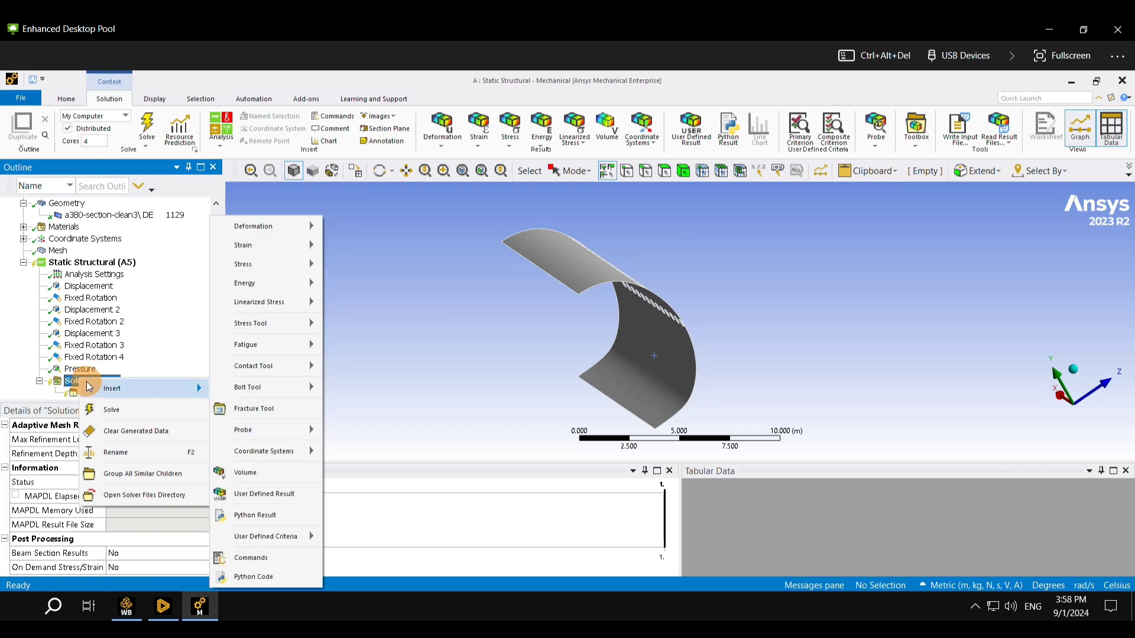
{"action": "mouse_move", "coordinate": [279, 236]}
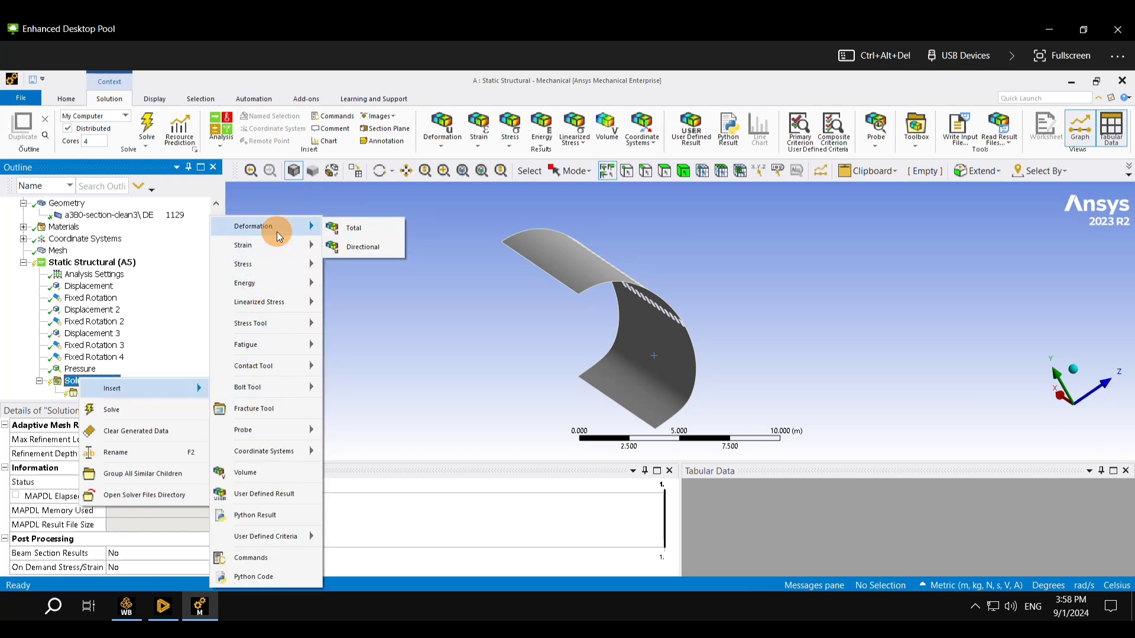
{"action": "left_click", "coordinate": [385, 228]}
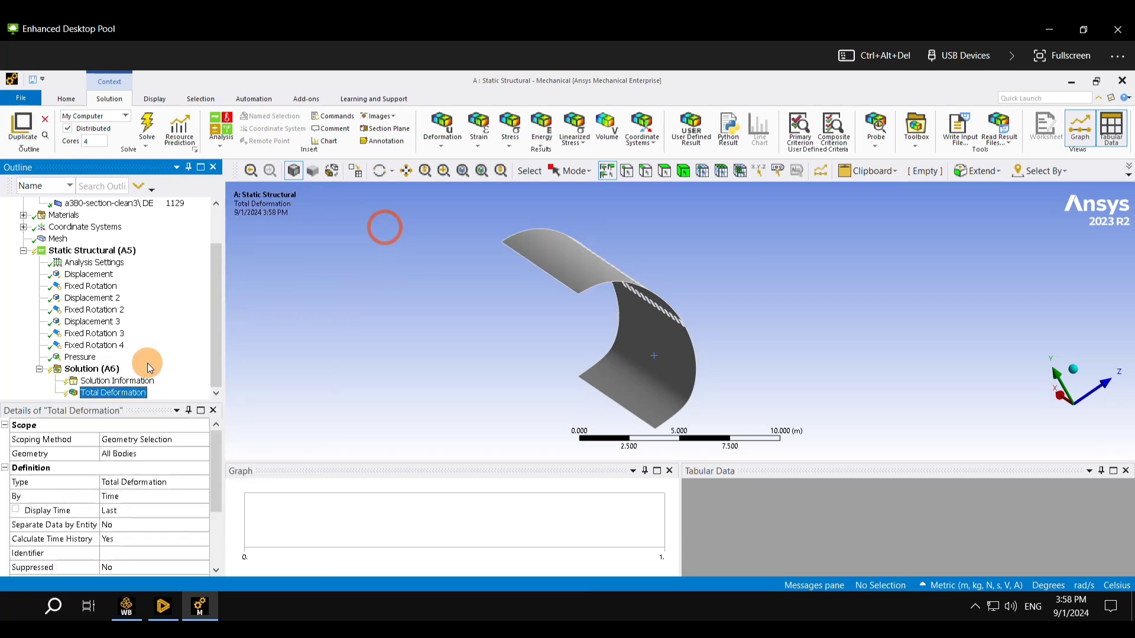
- Add an Equivalent (von-Mises) Stress result under the Solution
{"action": "right_click", "coordinate": [94, 366]}
{"action": "mouse_move", "coordinate": [124, 375]}
{"action": "mouse_move", "coordinate": [290, 250]}
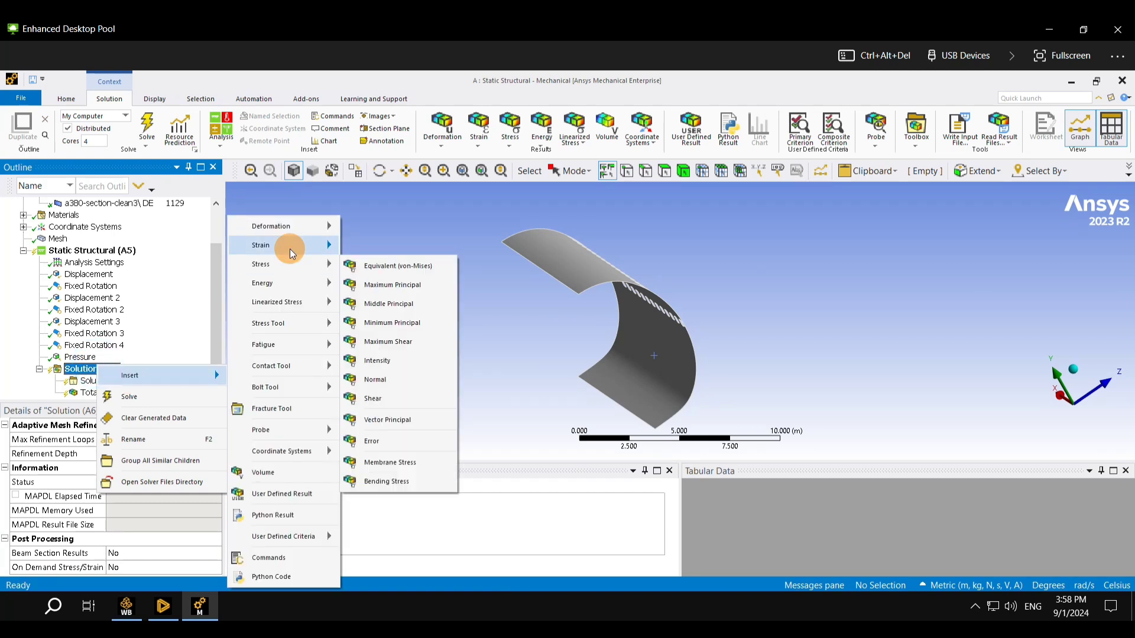
{"action": "left_click", "coordinate": [396, 267]}
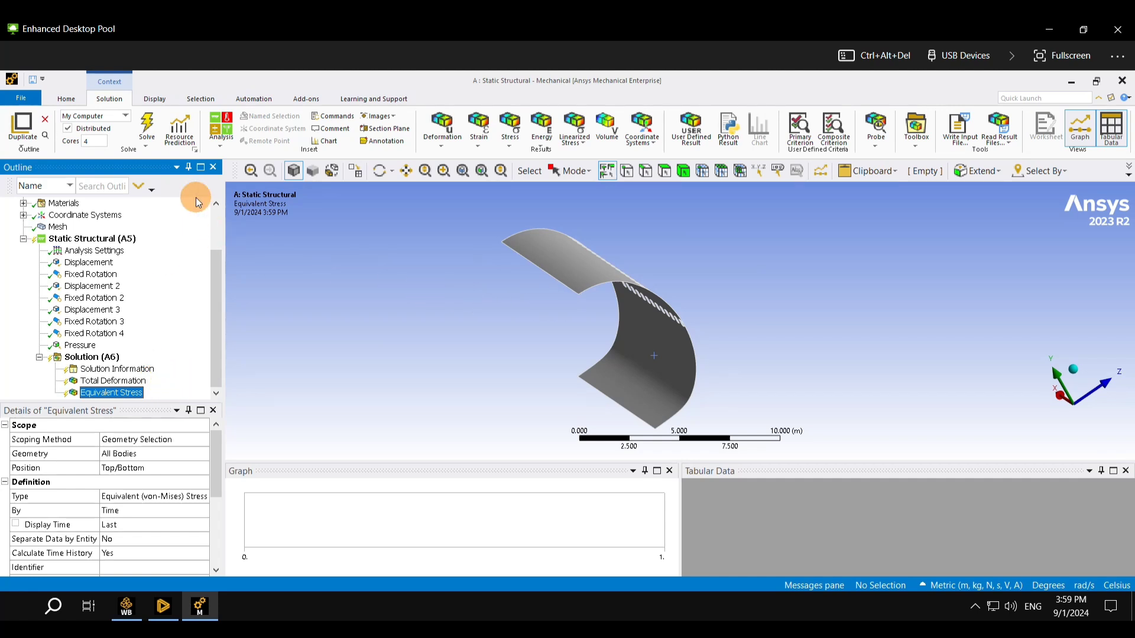
- Solve the model and review the von Mises stress plot, peaking at 8.0867e9 Pa
{"action": "left_click", "coordinate": [147, 125]}
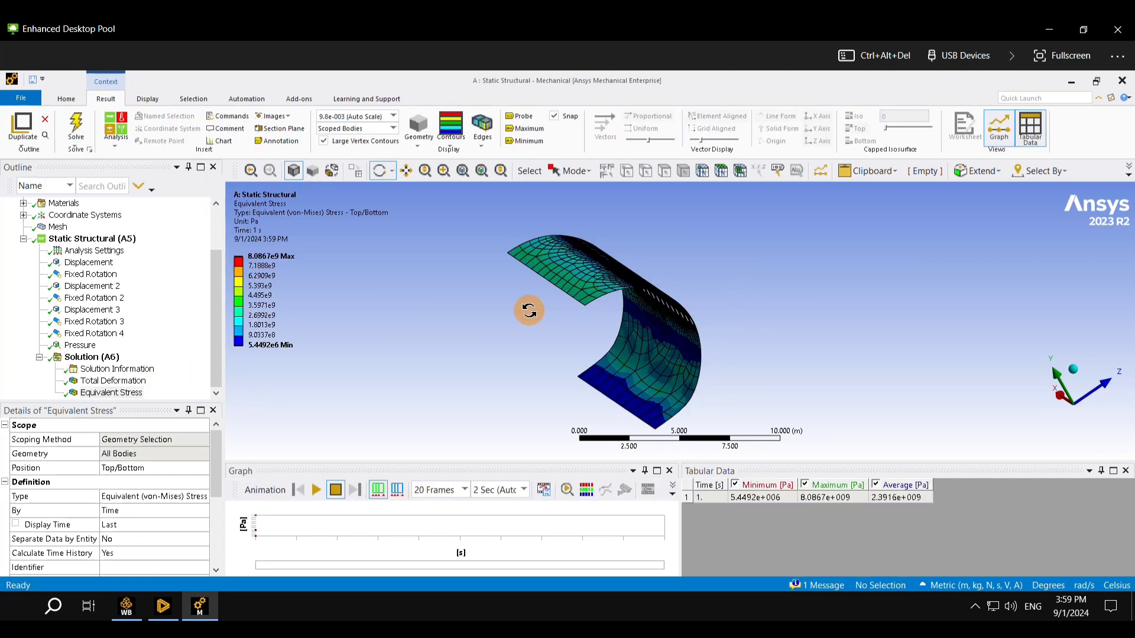
{"action": "left_click_drag", "start_coordinate": [507, 311], "coordinate": [260, 380]}
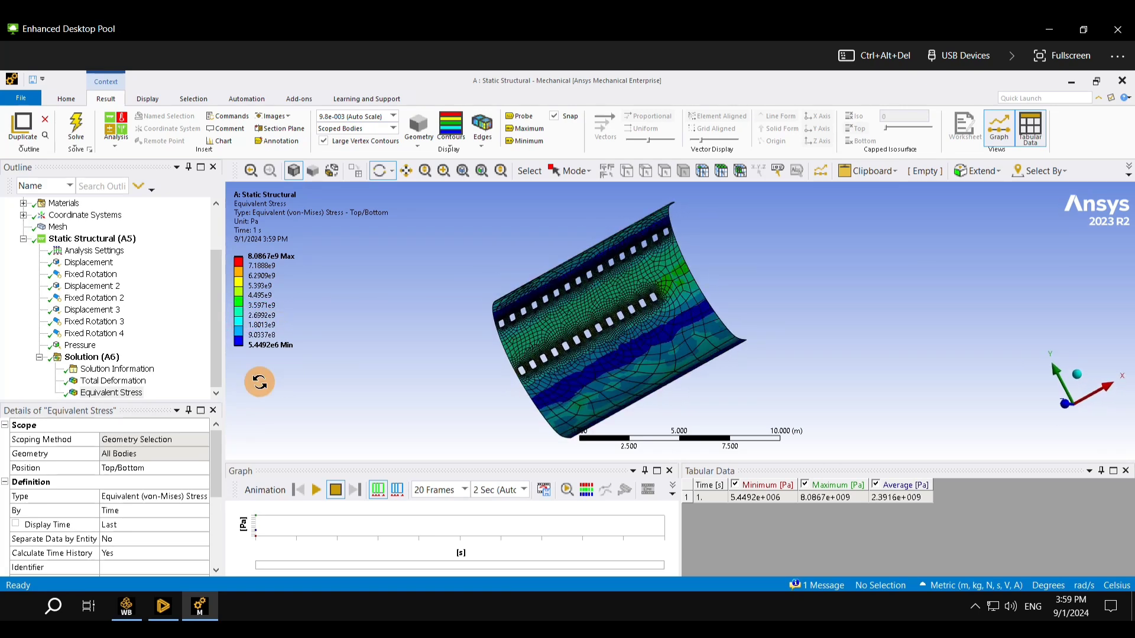
{"action": "left_click", "coordinate": [133, 394]}
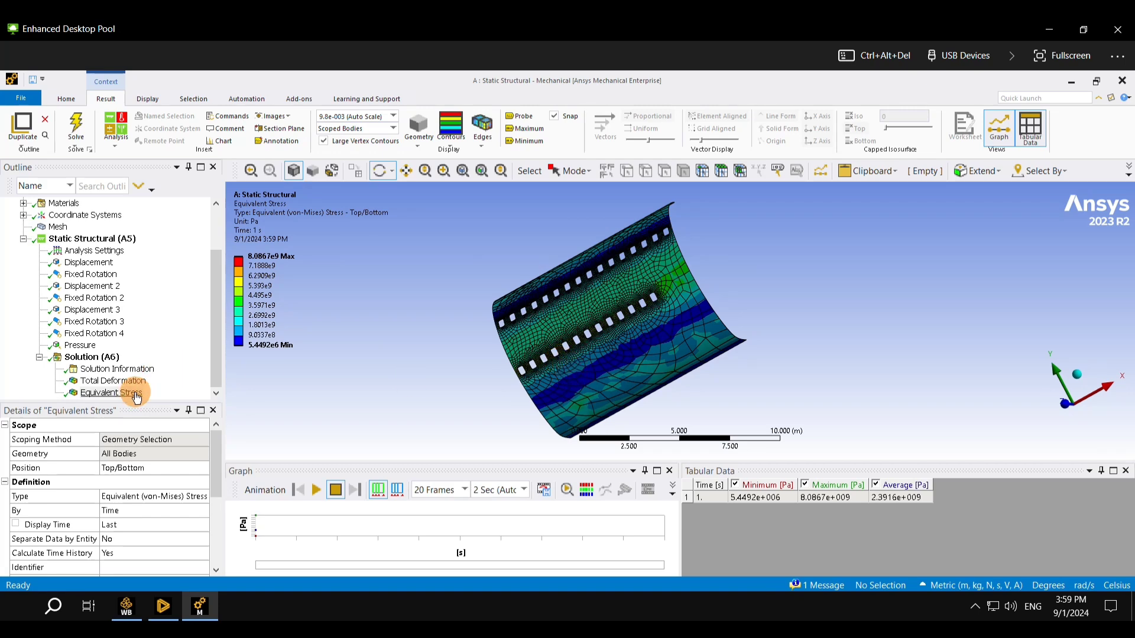
- Show Total Deformation (max 70.894 m) and play its animation
{"action": "left_click", "coordinate": [116, 379]}
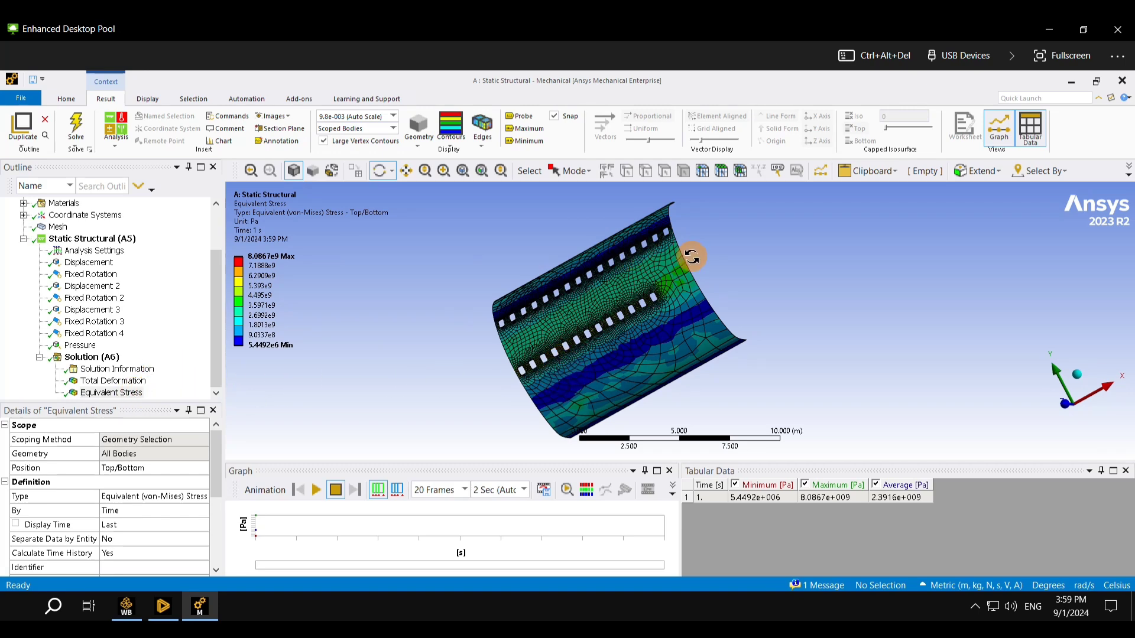
{"action": "left_click_drag", "start_coordinate": [621, 332], "coordinate": [408, 449]}
{"action": "left_click", "coordinate": [318, 496]}
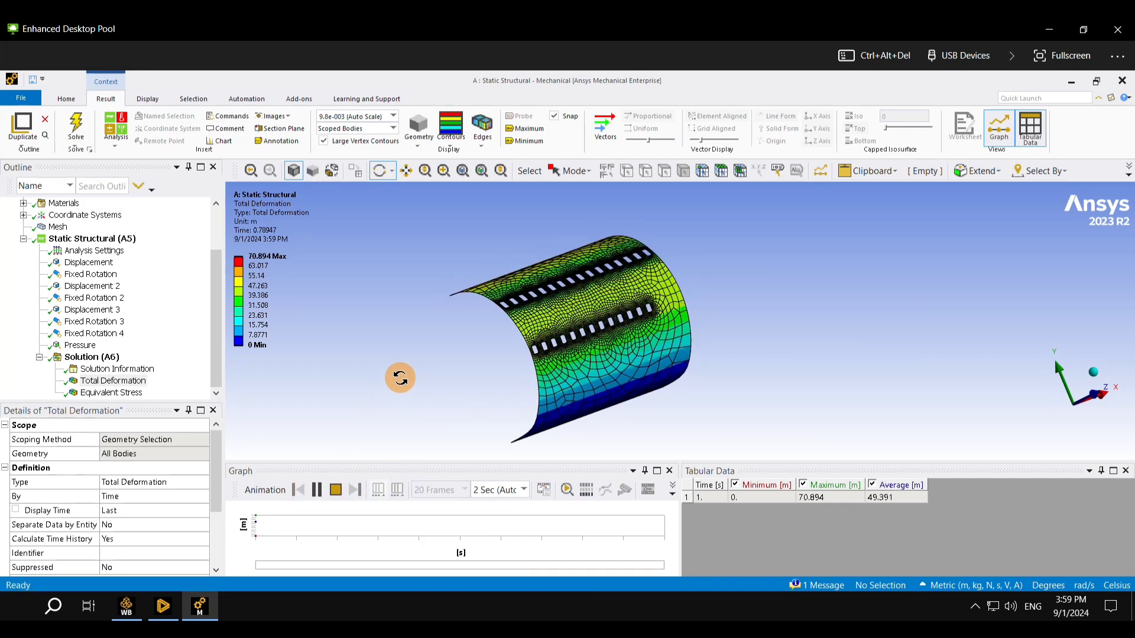
{"action": "left_click_drag", "start_coordinate": [400, 367], "coordinate": [184, 302]}
{"action": "scroll", "coordinate": [184, 302], "scroll_direction": "up", "scroll_amount": 2}
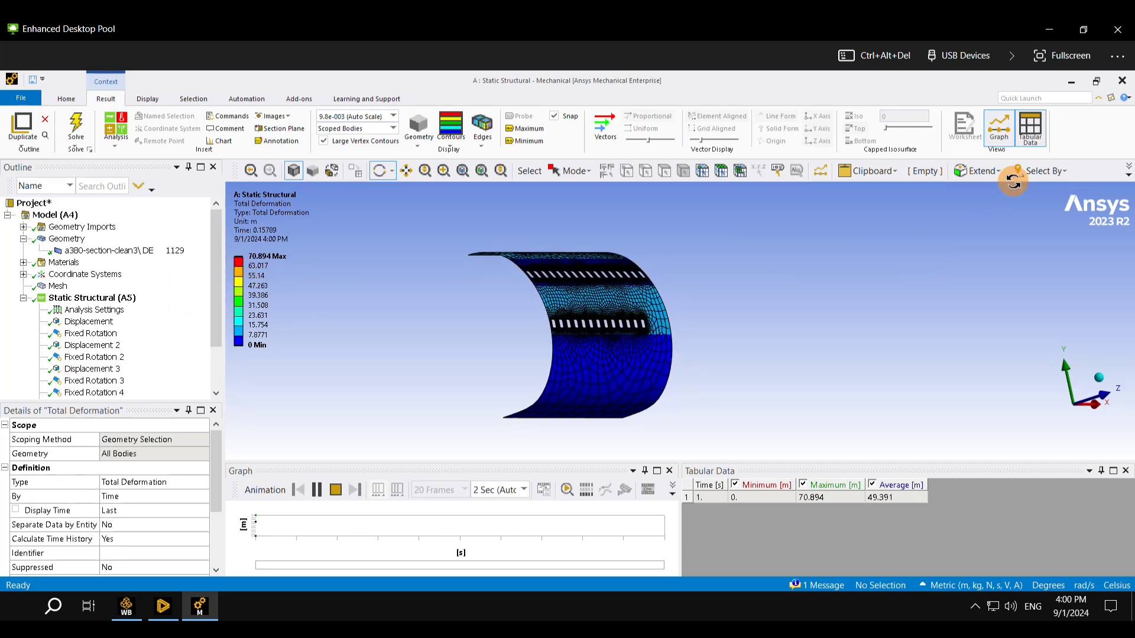
{"action": "key", "text": "alt+Tab"}
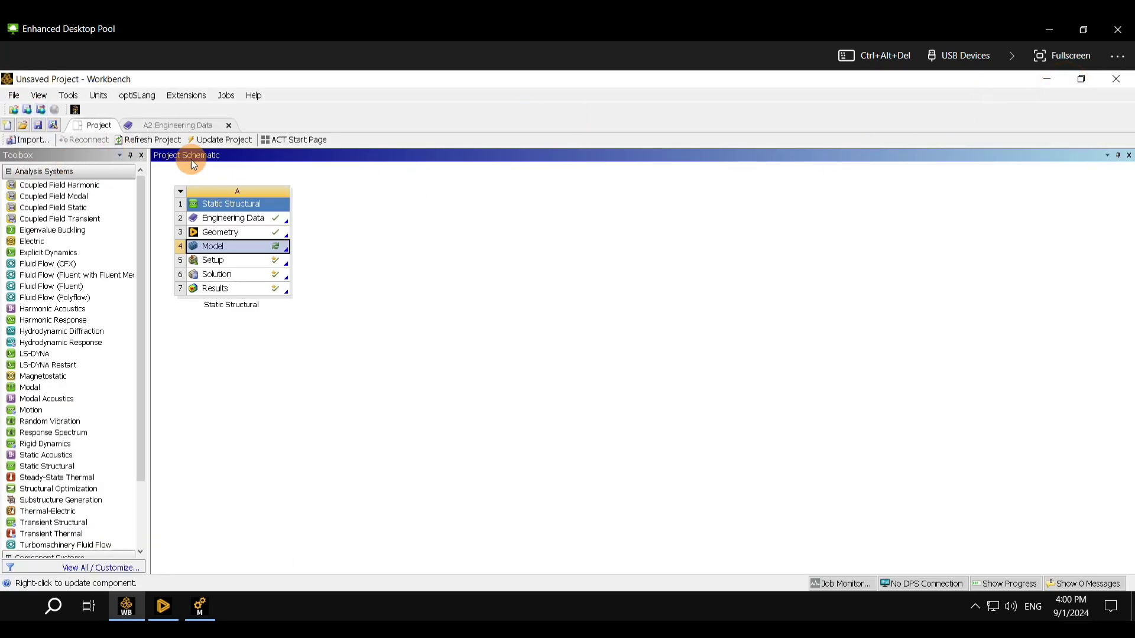
{"action": "double_click", "coordinate": [257, 218]}
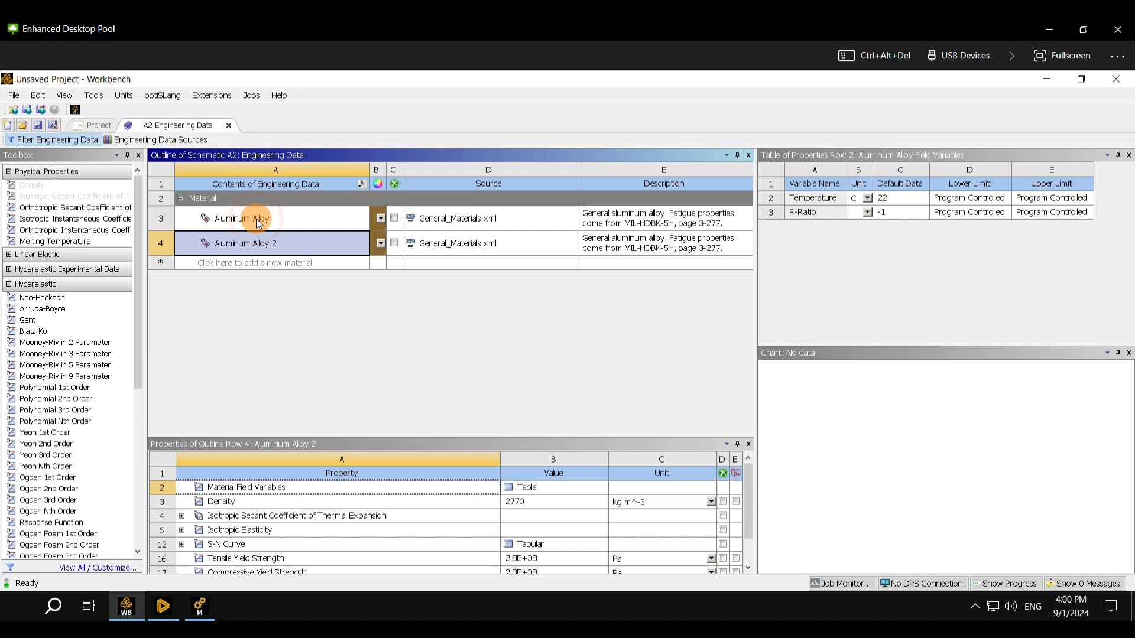
{"action": "left_click", "coordinate": [256, 219]}
{"action": "left_click", "coordinate": [255, 241]}
{"action": "left_click_drag", "start_coordinate": [355, 438], "coordinate": [354, 388]}
{"action": "left_click", "coordinate": [338, 511]}
{"action": "left_click", "coordinate": [539, 502]}
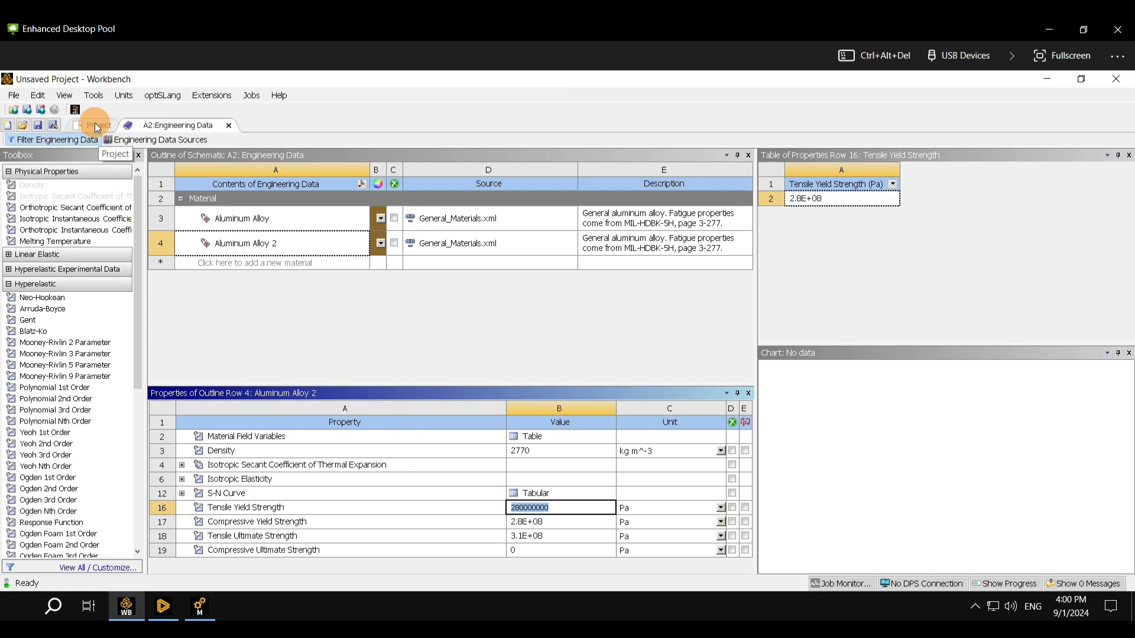
{"action": "mouse_move", "coordinate": [178, 594]}
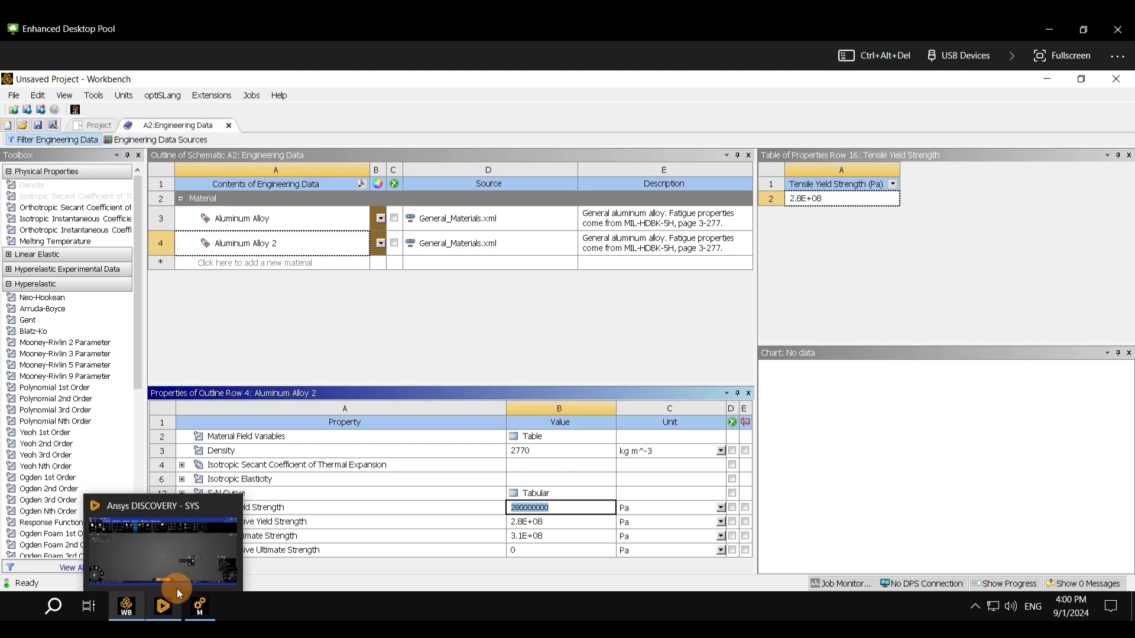
{"action": "left_click", "coordinate": [200, 548]}
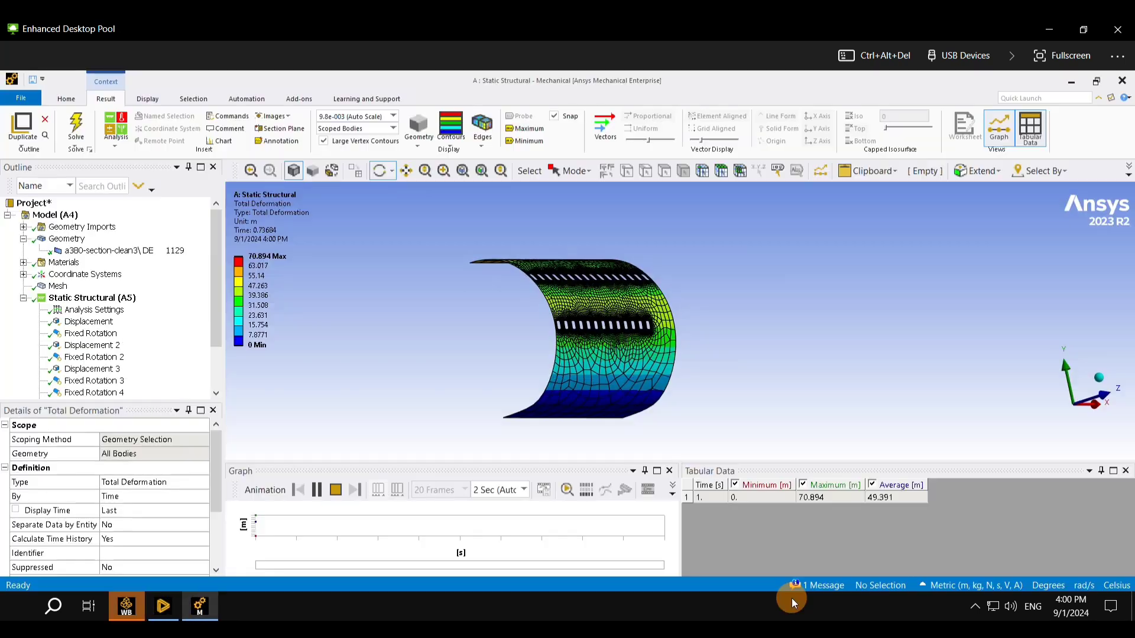